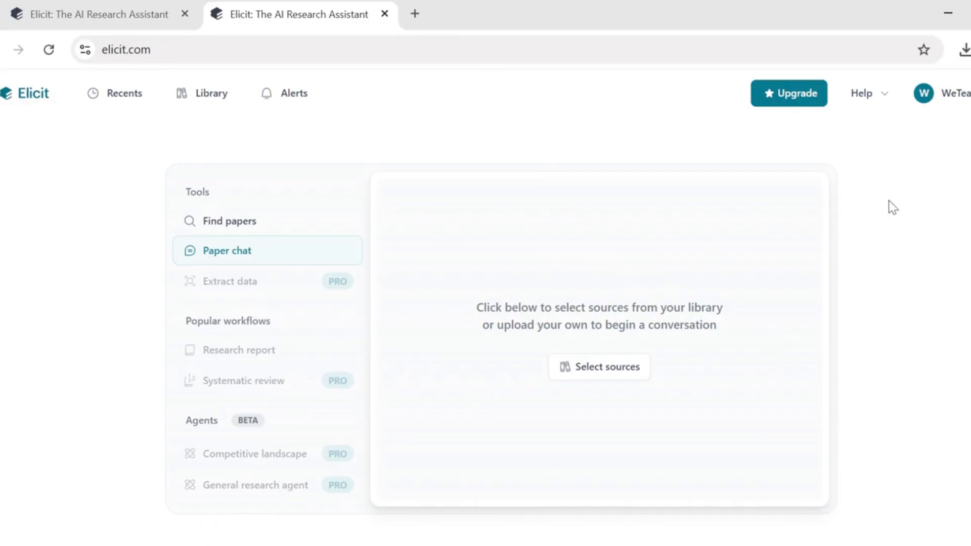
Step: Open the Paper chat source picker listing the 2 library papers
left_click(593, 376)
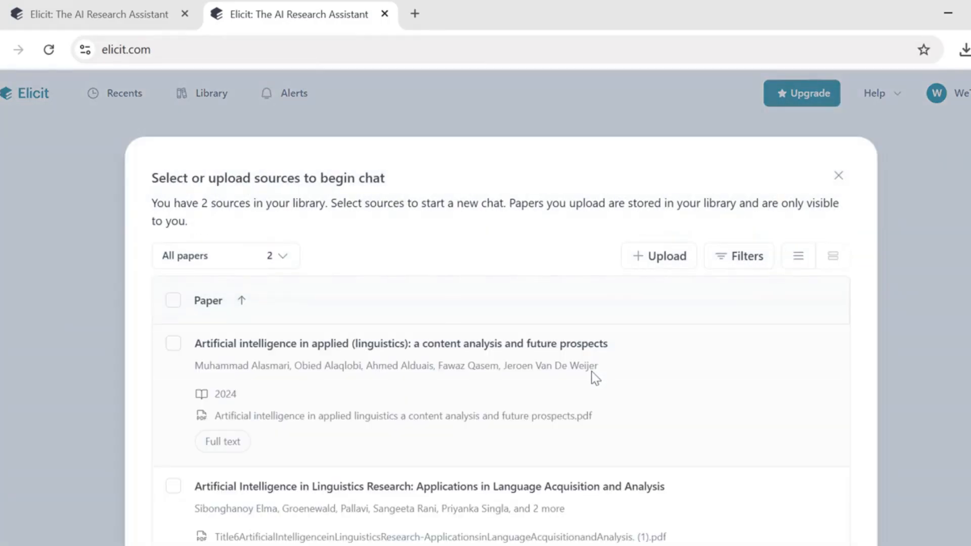
Step: Dismiss the source picker and run Find papers on 'How does AI support linguistics research'
left_click(837, 175)
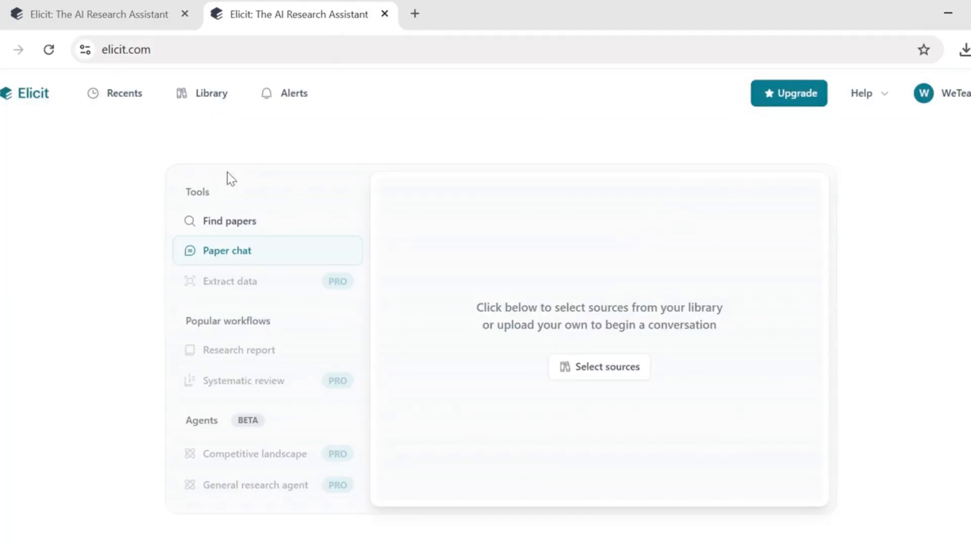
left_click(205, 232)
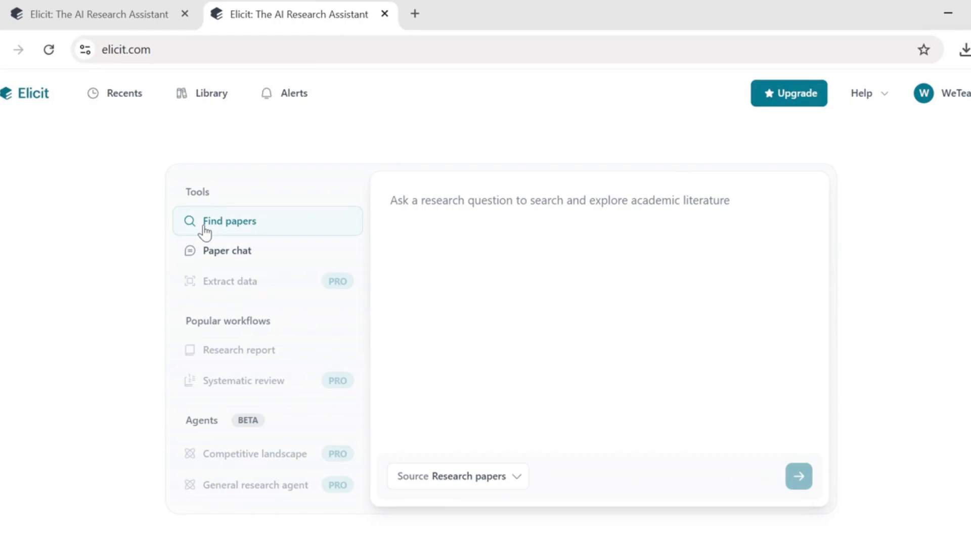
left_click(454, 200)
type("How do")
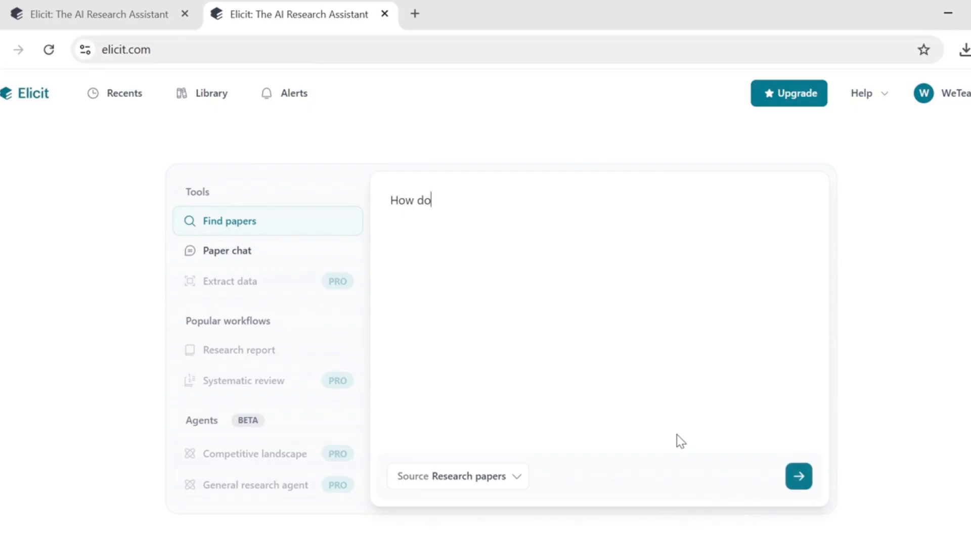
type("es A")
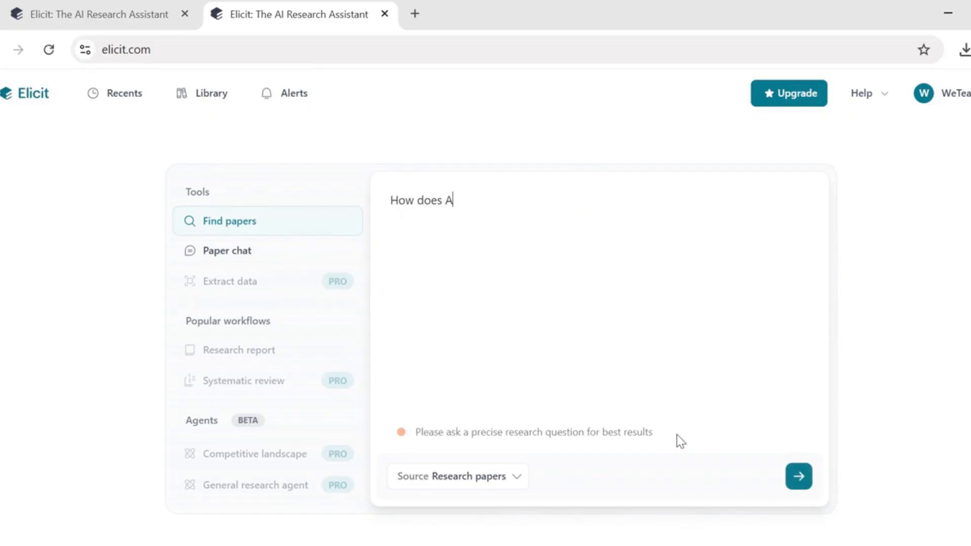
type("I su")
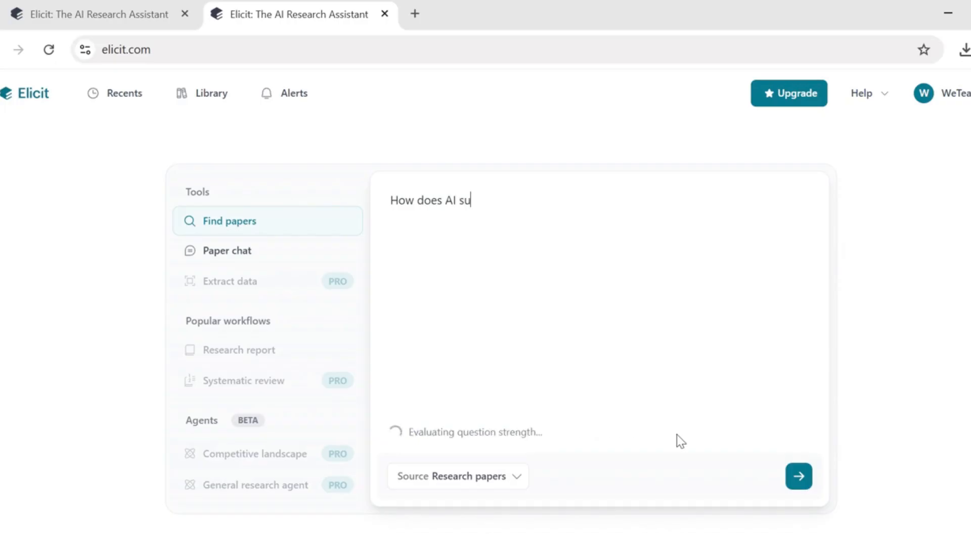
type("pport linguistics re")
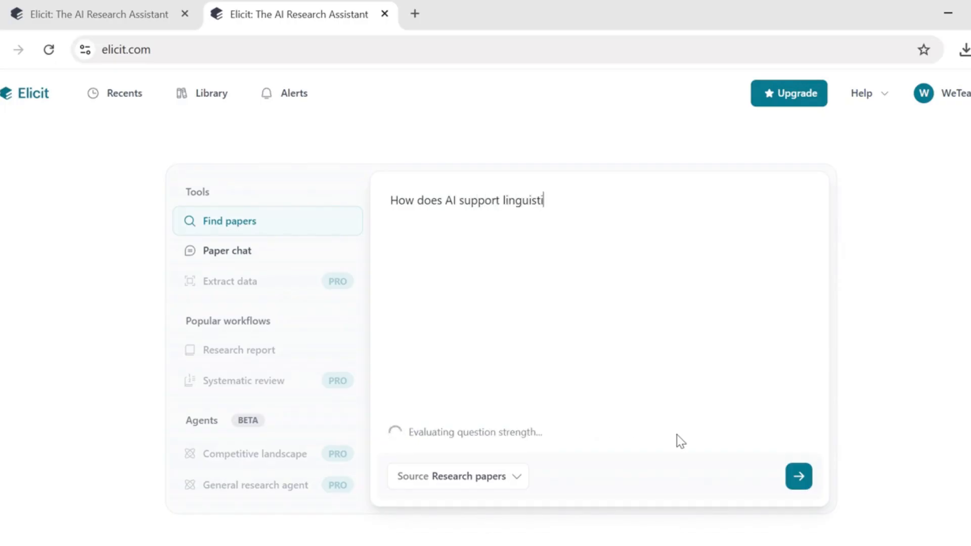
type("search")
key("Return")
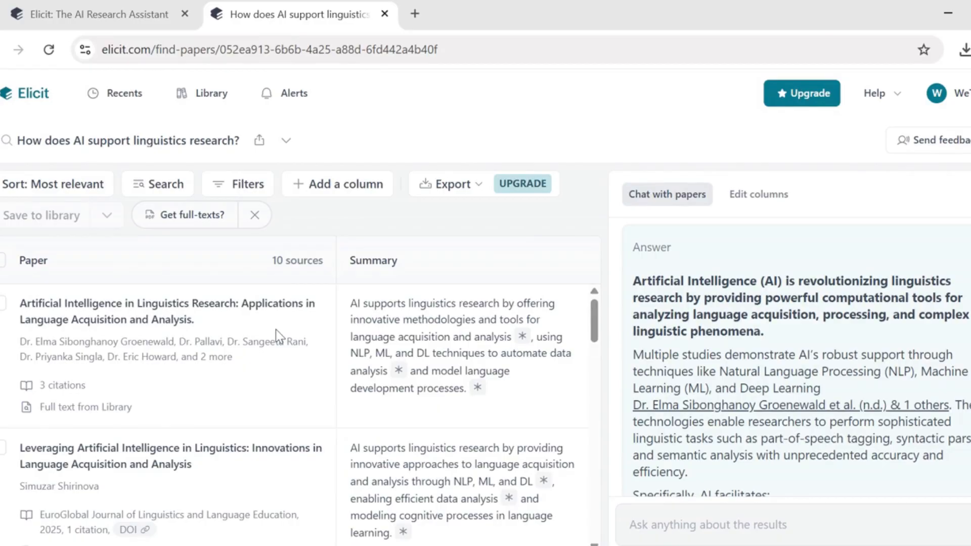
Step: Scroll through the first 10 papers and their summaries for the linguistics question
scroll(275, 329, "down", 2)
scroll(275, 329, "up", 1)
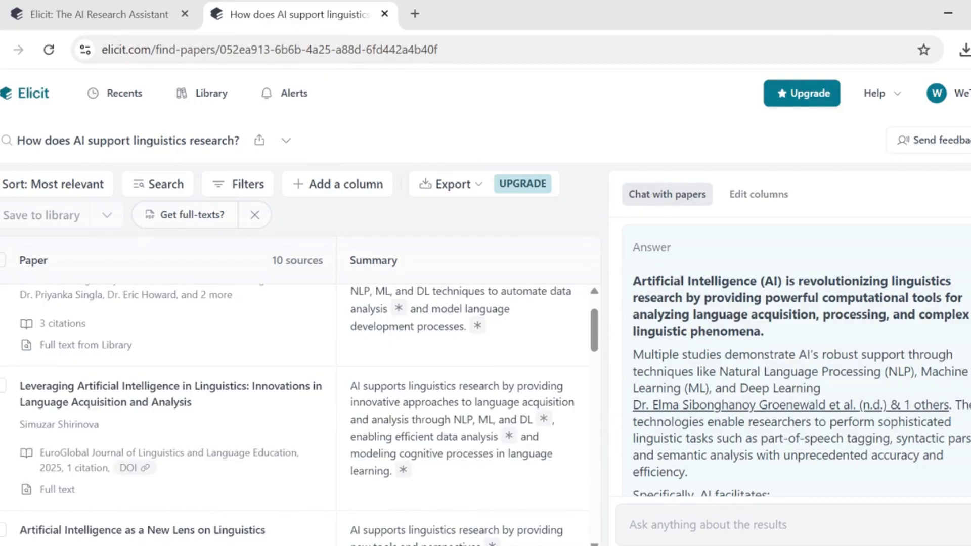
scroll(299, 415, "down", 1)
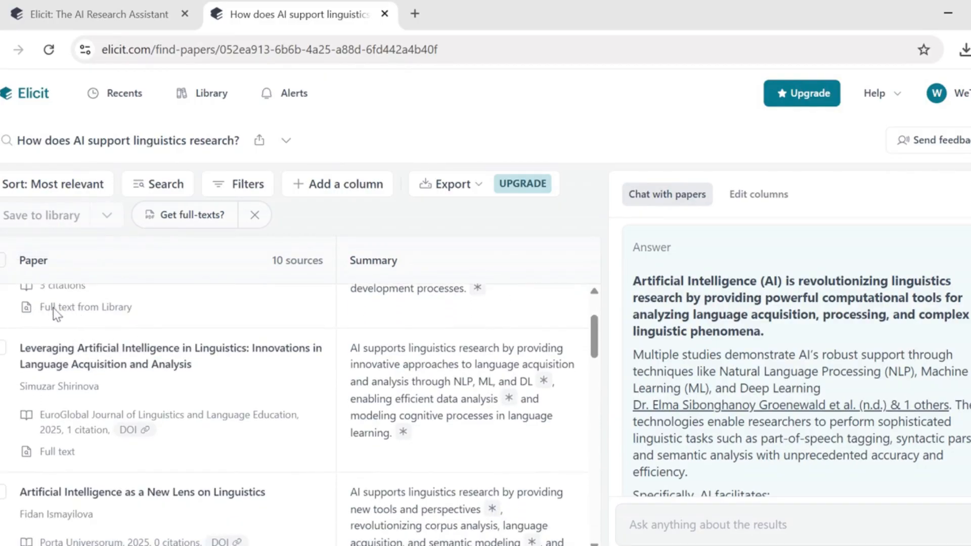
Step: View the Paper details of the first and second results
left_click(98, 311)
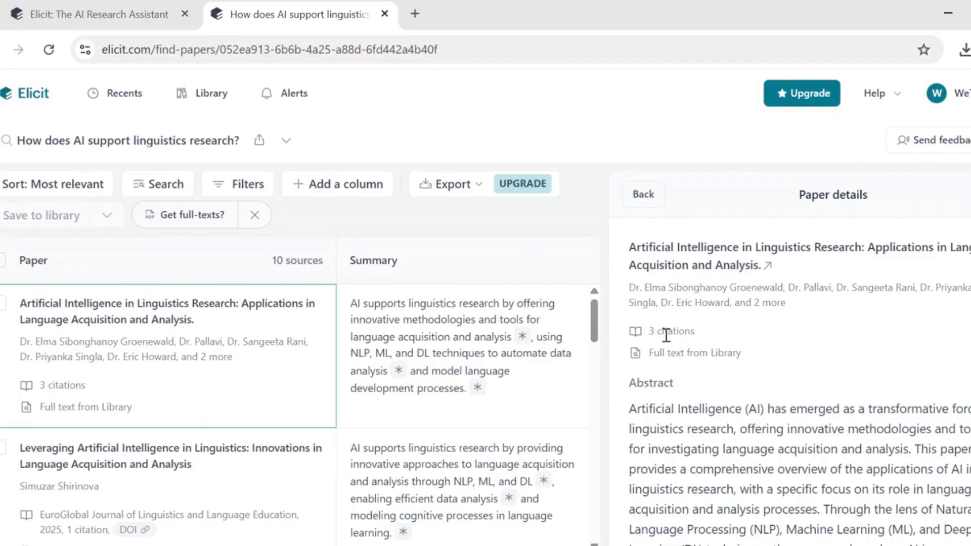
left_click(188, 503)
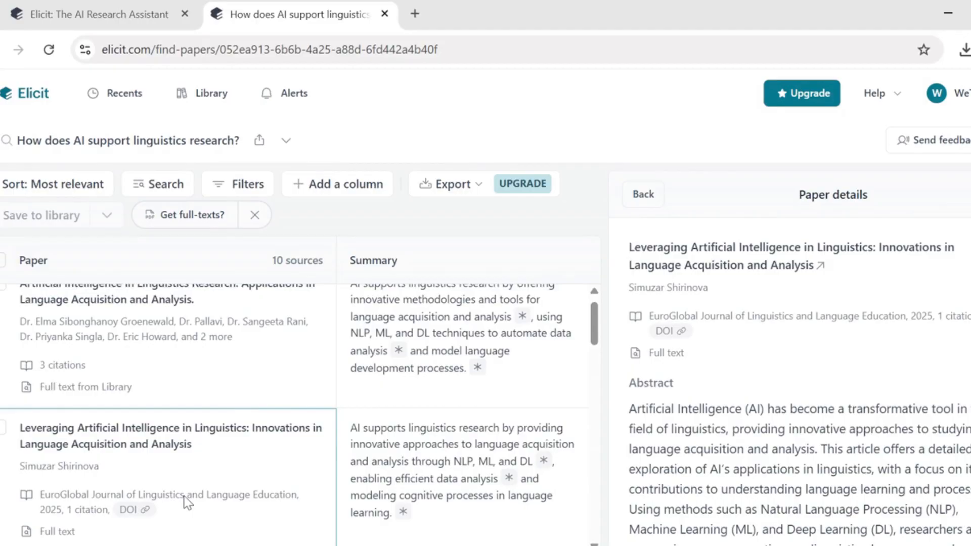
scroll(188, 503, "down", 3)
scroll(188, 503, "up", 1)
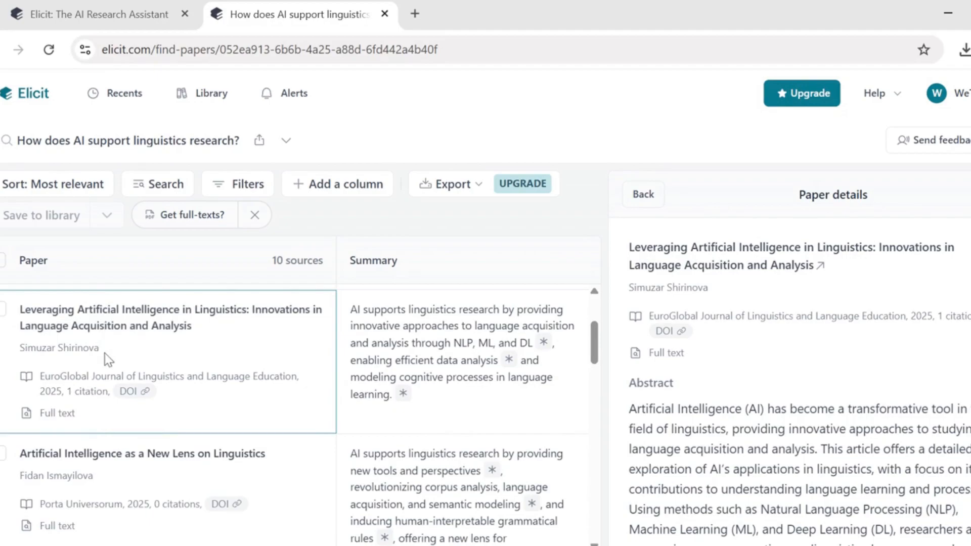
Step: Load 10 more papers from the bottom of the table, giving 20 sources
scroll(105, 353, "down", 3)
scroll(300, 414, "down", 5)
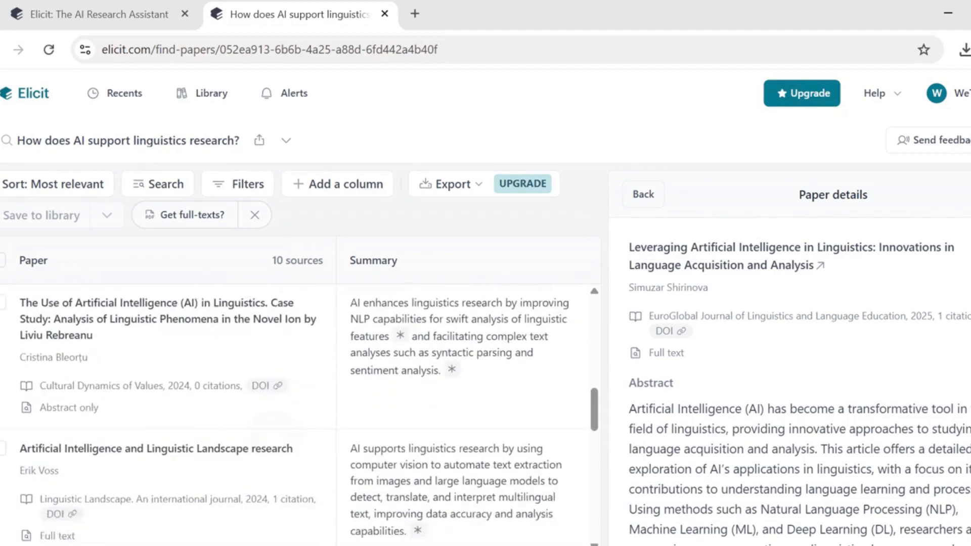
scroll(299, 414, "down", 6)
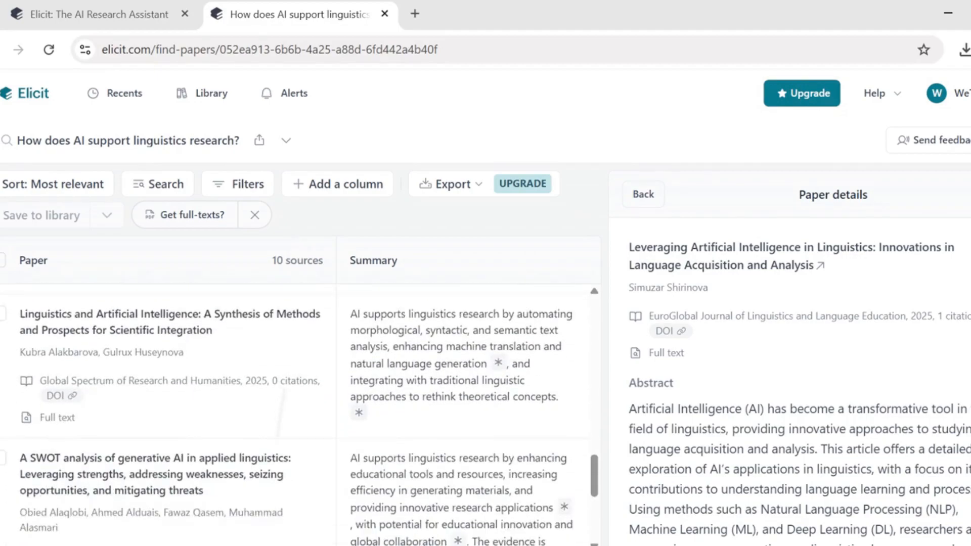
scroll(273, 455, "down", 3)
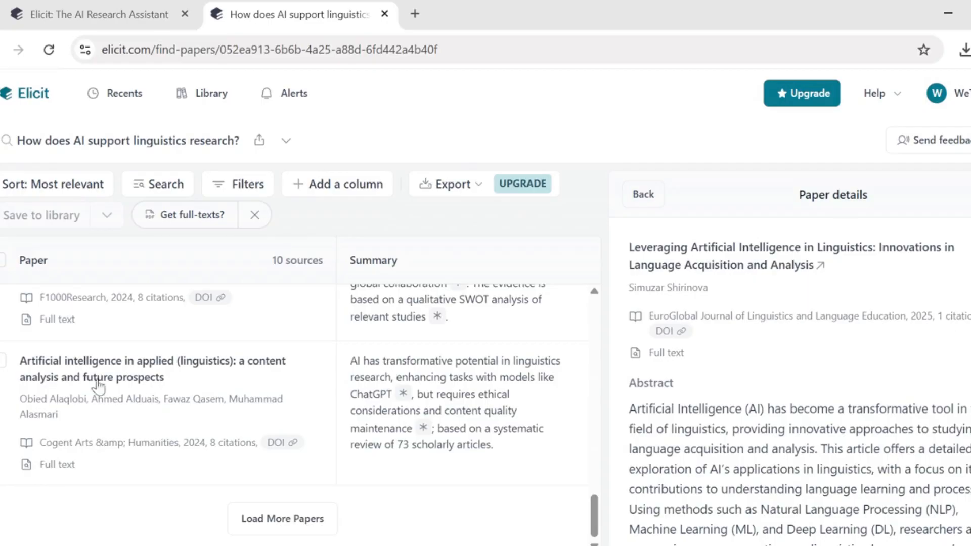
left_click(245, 521)
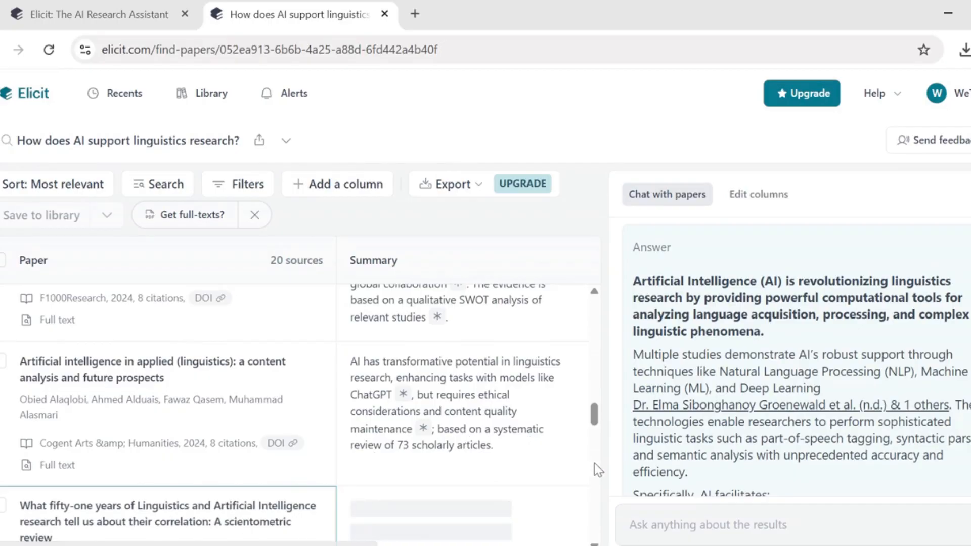
scroll(597, 466, "down", 2)
scroll(293, 409, "down", 10)
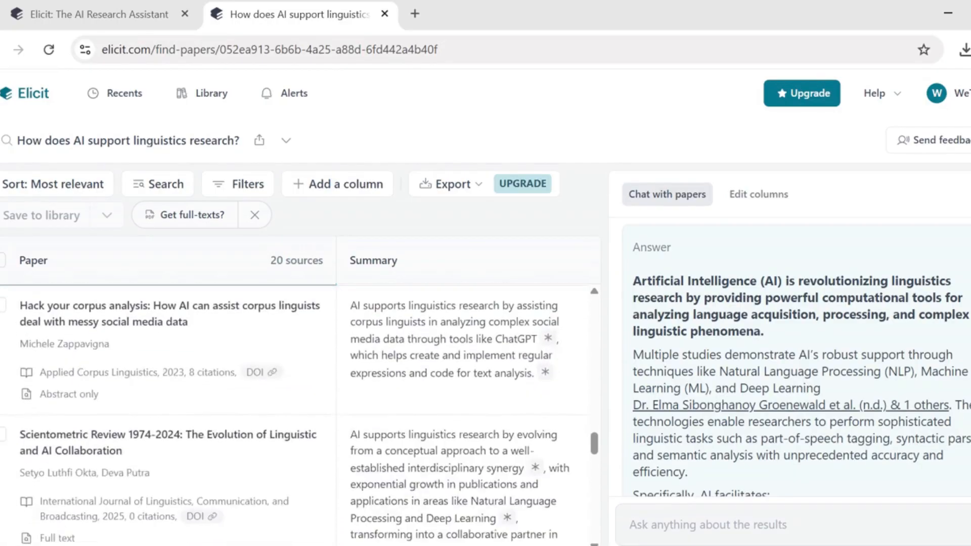
scroll(298, 415, "down", 10)
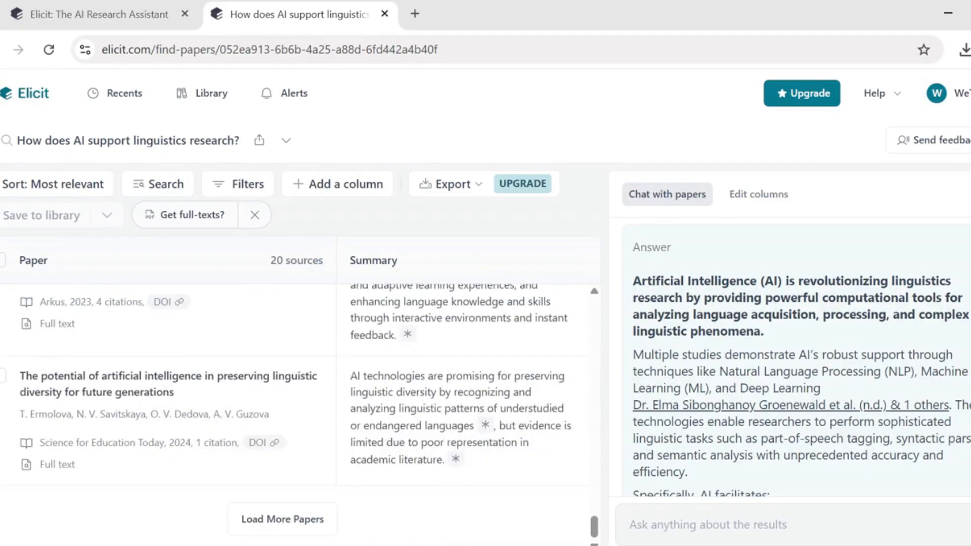
scroll(298, 415, "up", 15)
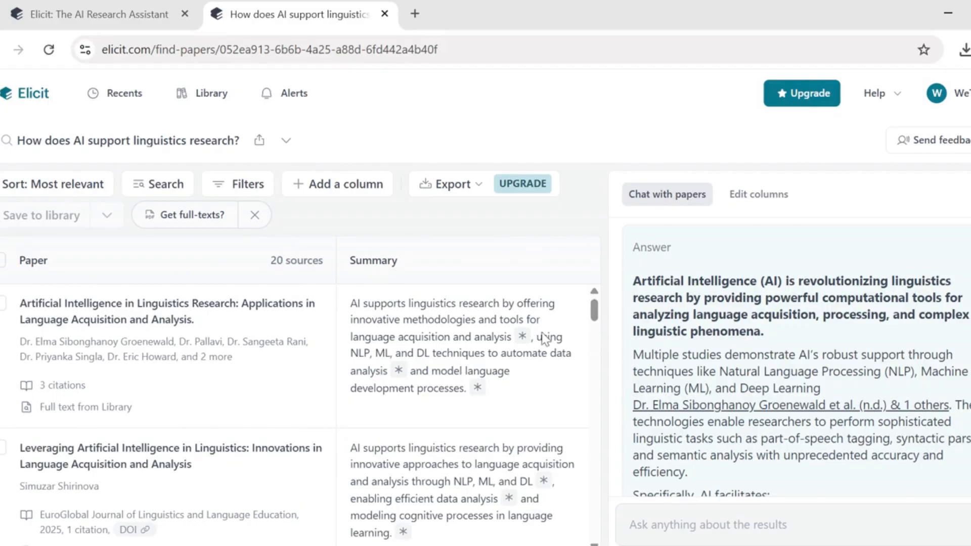
scroll(599, 318, "down", 2)
left_click_drag(599, 319, 614, 408)
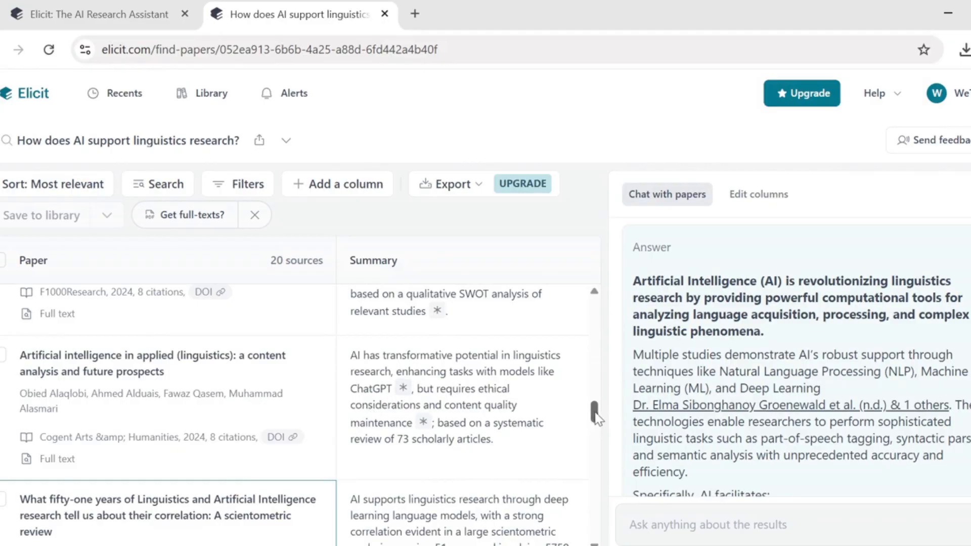
left_click_drag(596, 419, 606, 441)
scroll(605, 447, "down", 10)
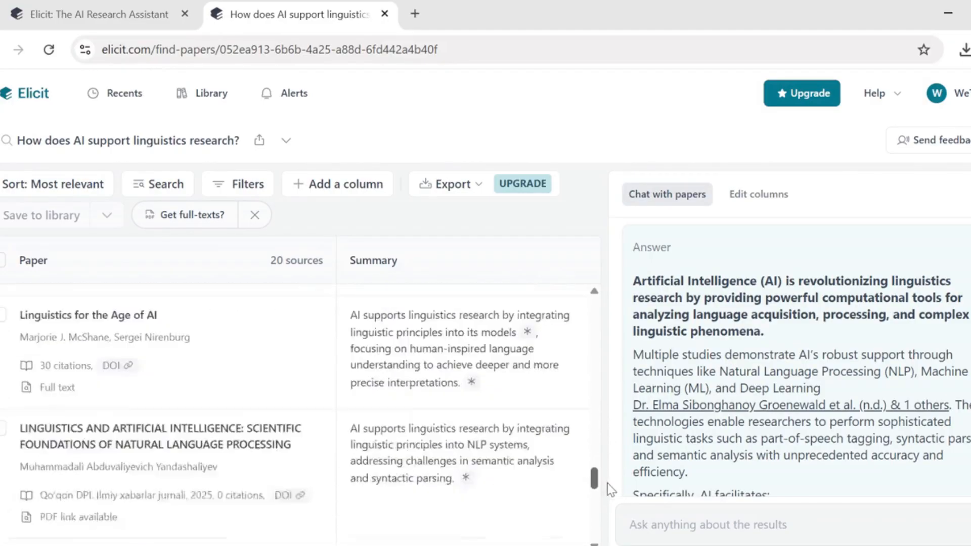
scroll(594, 437, "up", 5)
left_click_drag(594, 494, 599, 319)
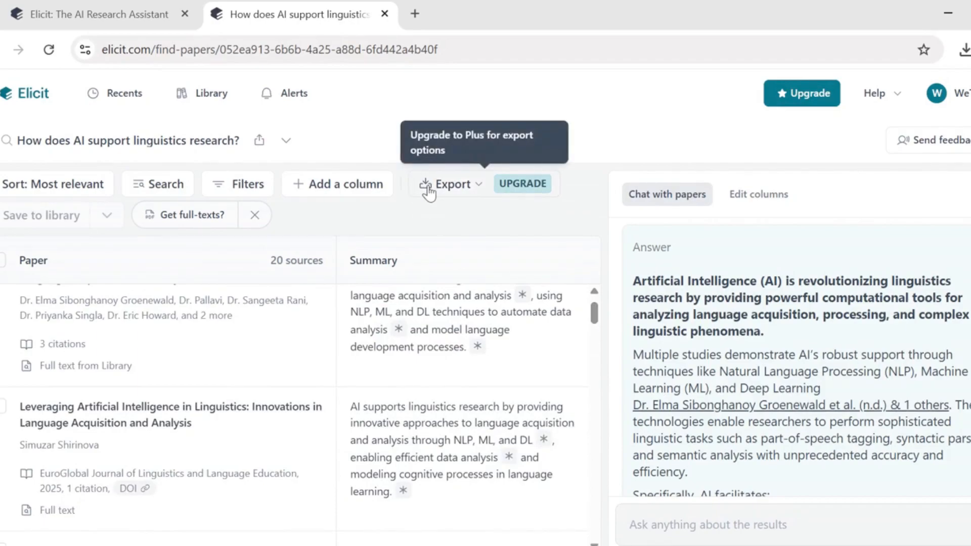
Step: Try Export and Add a column, view the first summary's supporting quotes, then open Filters
left_click(453, 186)
left_click(806, 161)
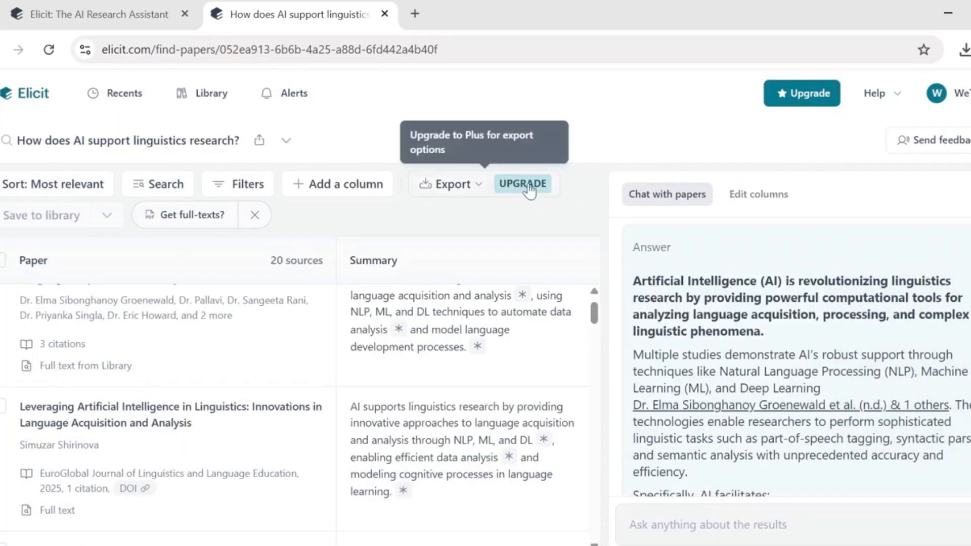
left_click(328, 197)
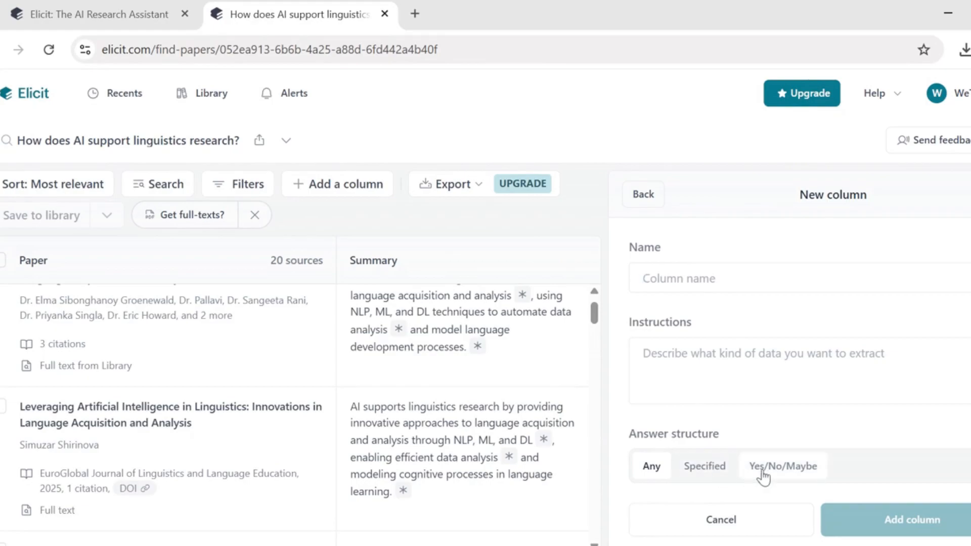
left_click(447, 298)
left_click(241, 186)
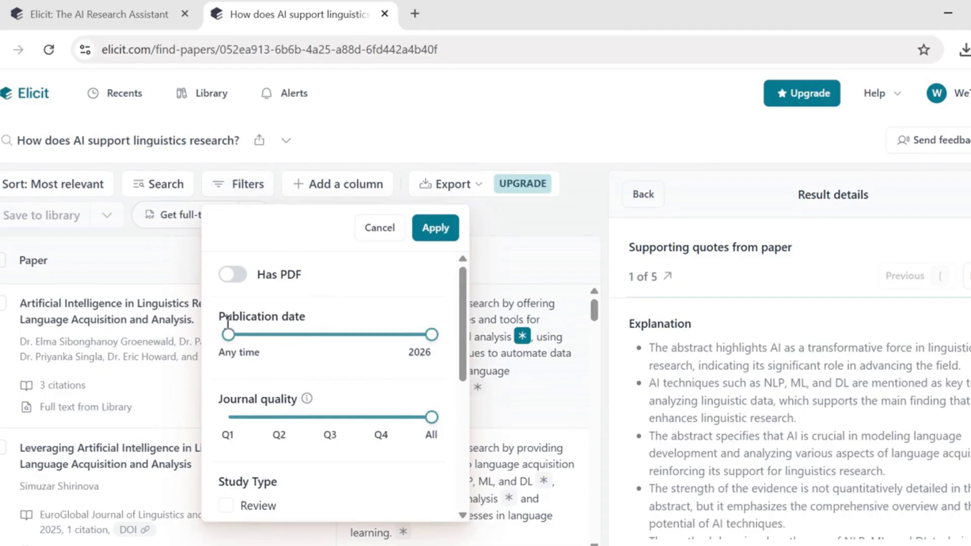
Step: Try the PDF-only and recent publication date filters, then revert both
left_click(247, 276)
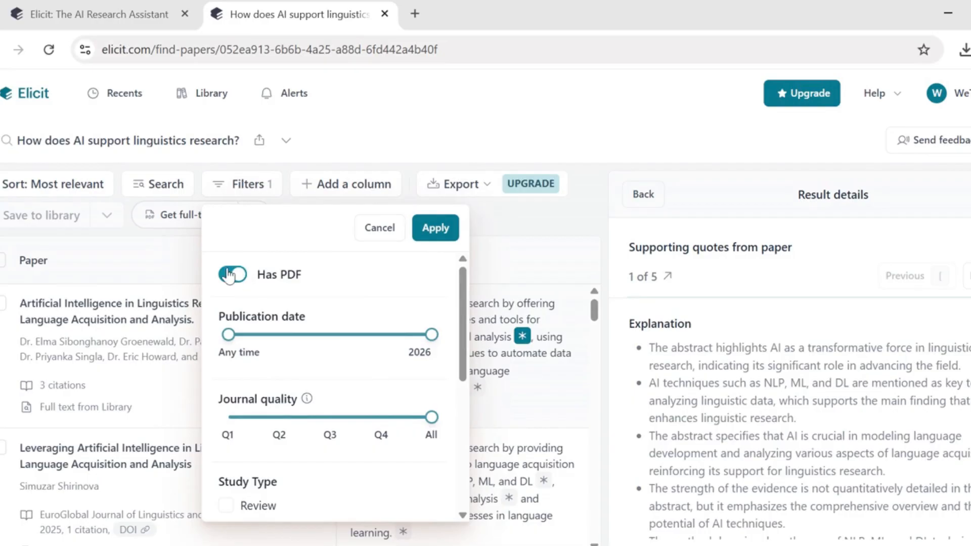
left_click(229, 276)
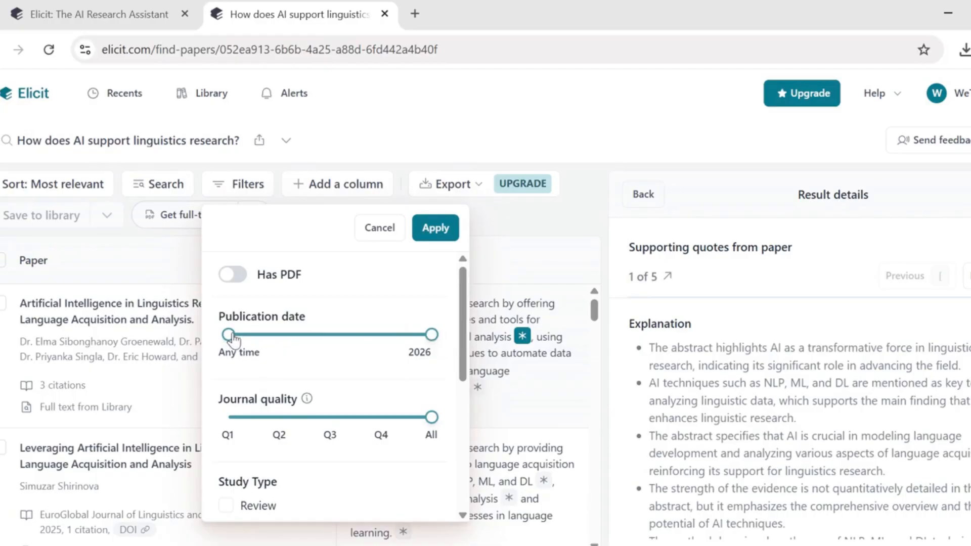
left_click_drag(232, 339, 412, 353)
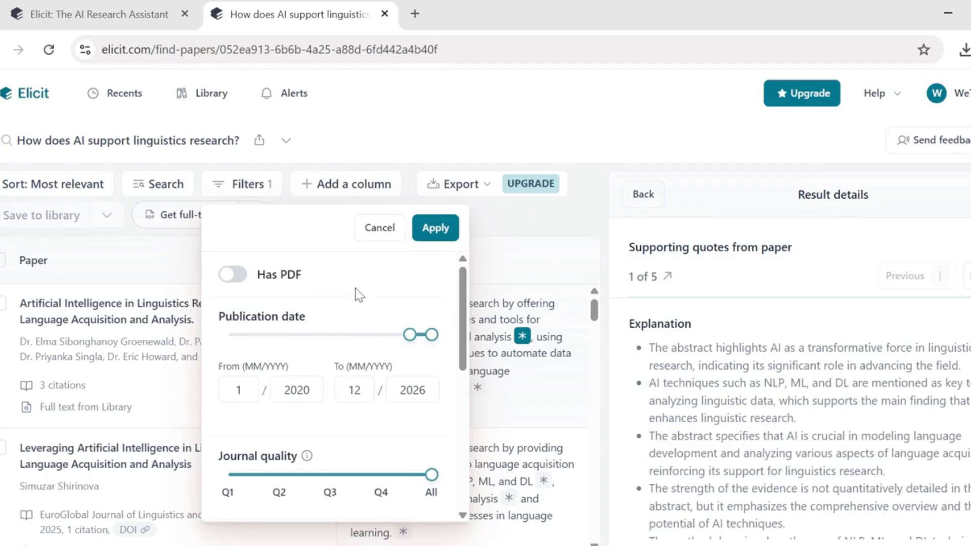
left_click_drag(410, 347, 223, 353)
Step: Limit results to Q1 journals and scroll down to the Abstract Keywords filters
scroll(471, 326, "down", 1)
scroll(471, 329, "down", 1)
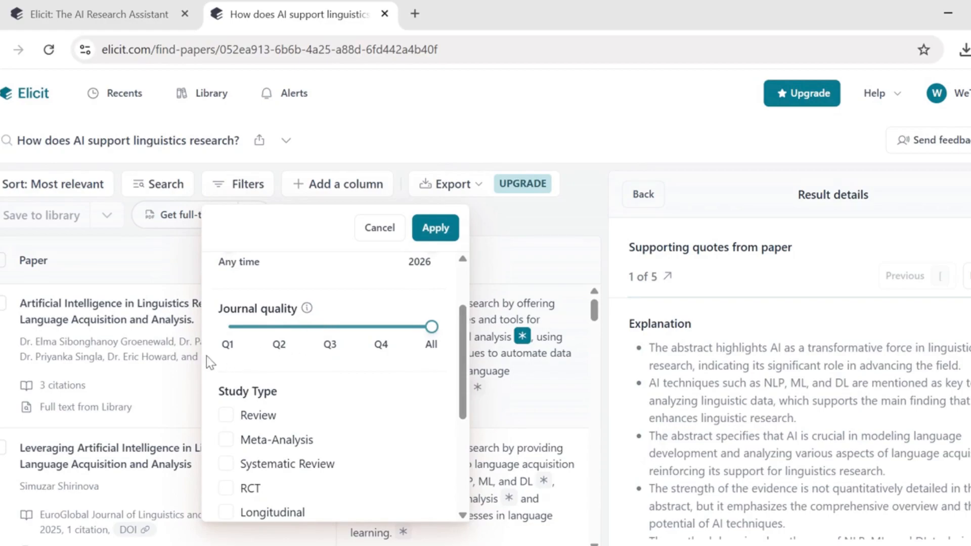
left_click_drag(433, 330, 234, 338)
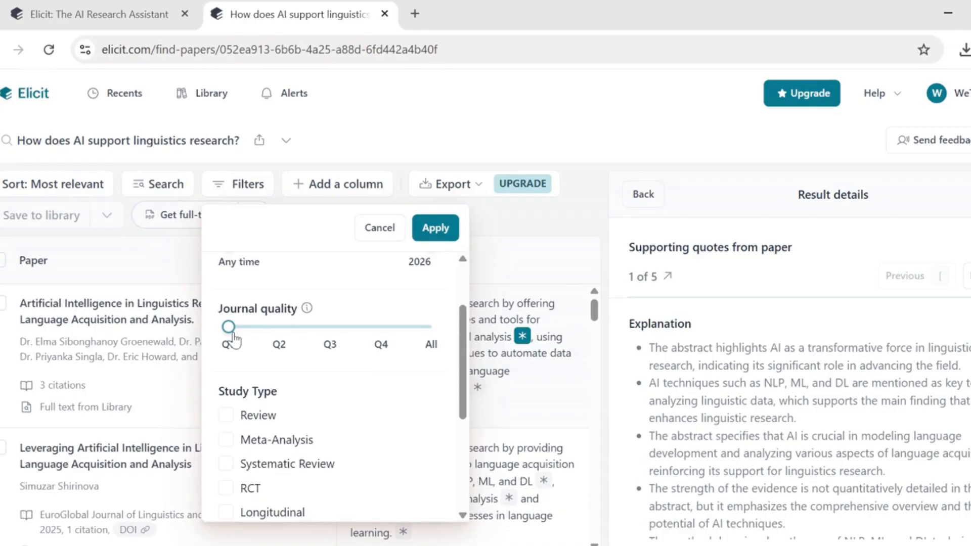
left_click_drag(464, 358, 472, 414)
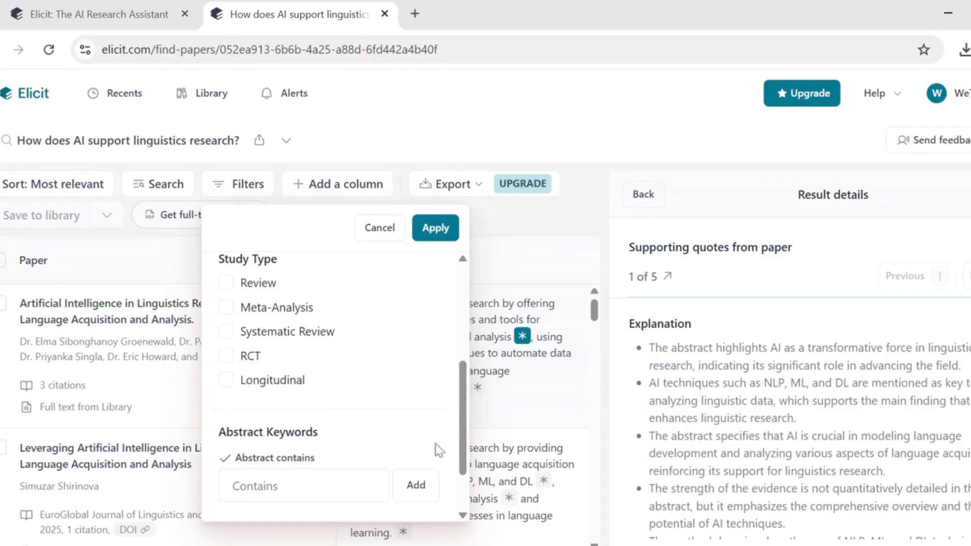
scroll(455, 405, "down", 1)
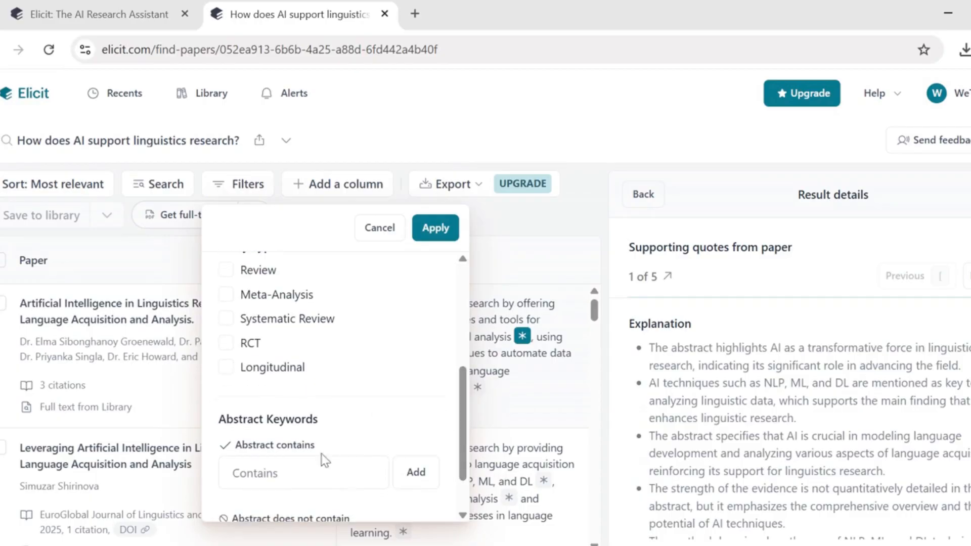
Step: Require abstracts to contain 'AI, Computational Linguistics' and move to the exclusion field
left_click(240, 467)
type("AI, Computa")
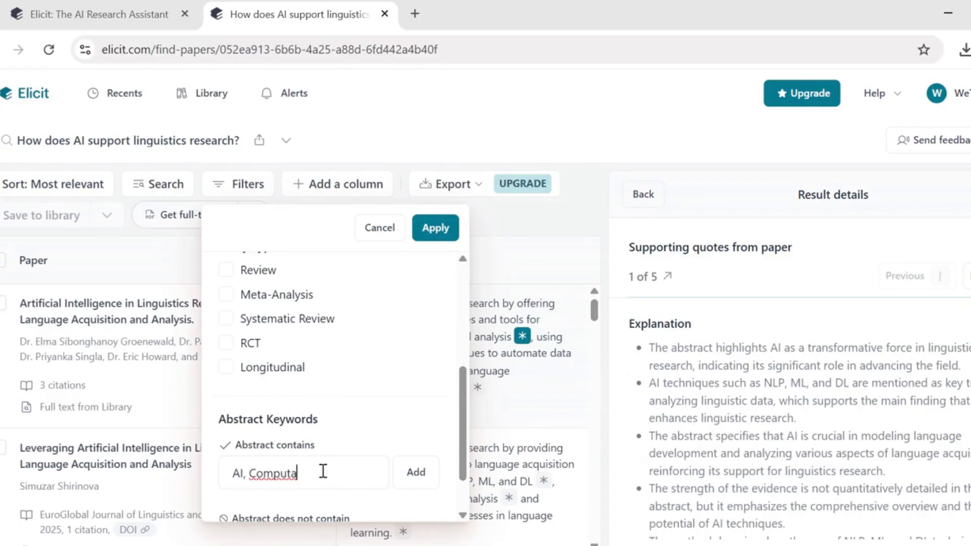
type("tional Linguis")
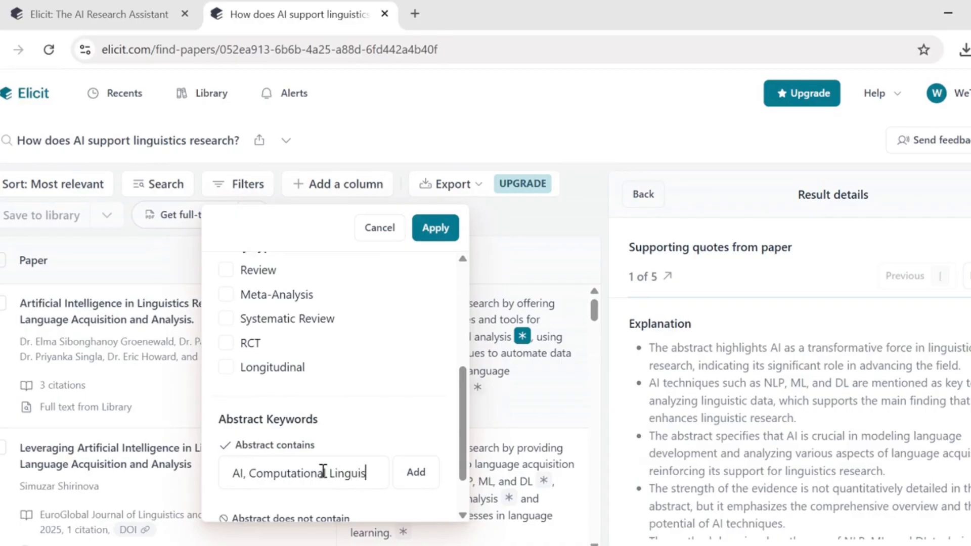
type("tics")
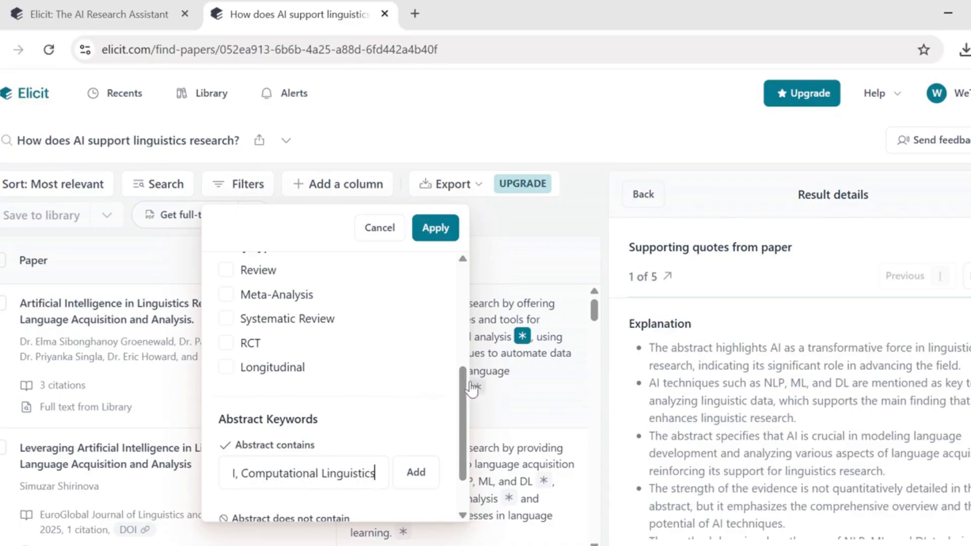
left_click_drag(463, 379, 471, 433)
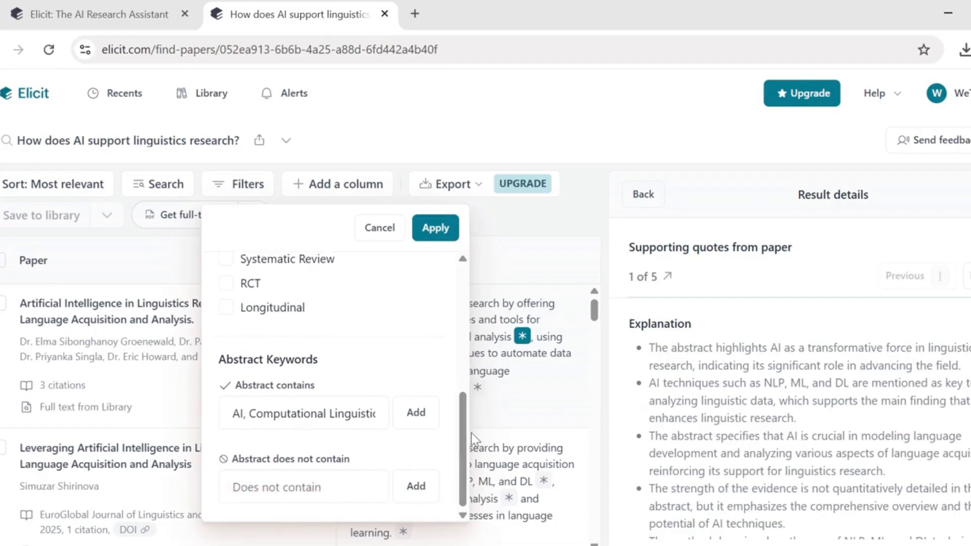
left_click(246, 480)
Step: Apply the abstract keyword filter and scroll through the filtered results
left_click(428, 225)
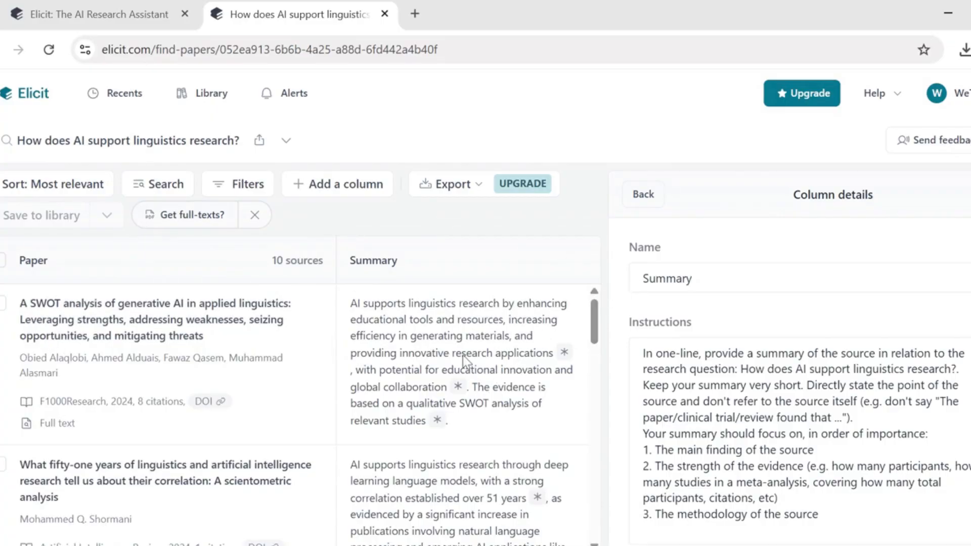
scroll(460, 354, "down", 3)
scroll(298, 415, "down", 12)
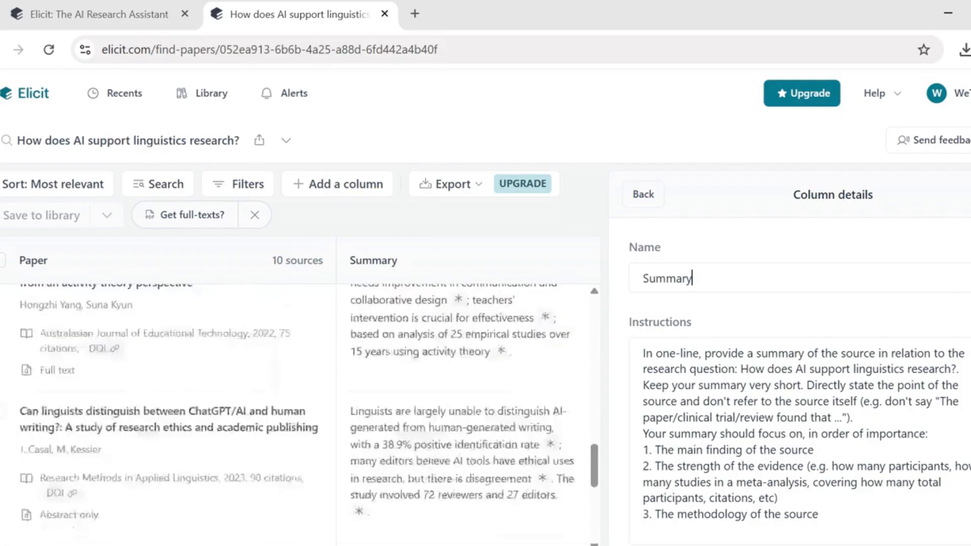
scroll(349, 445, "down", 2)
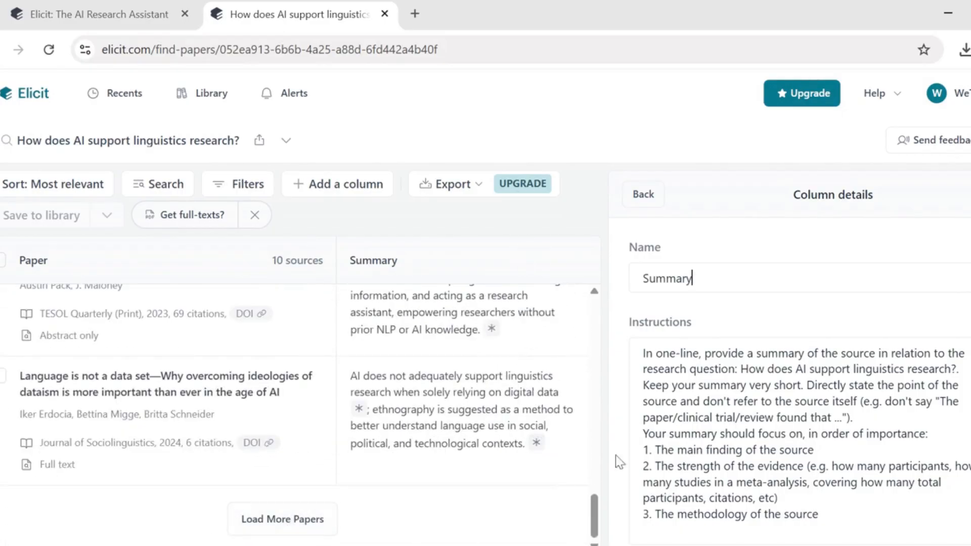
Step: Scroll the Summary column details to its priorities and 'Any' answer structure
left_click_drag(601, 530, 593, 282)
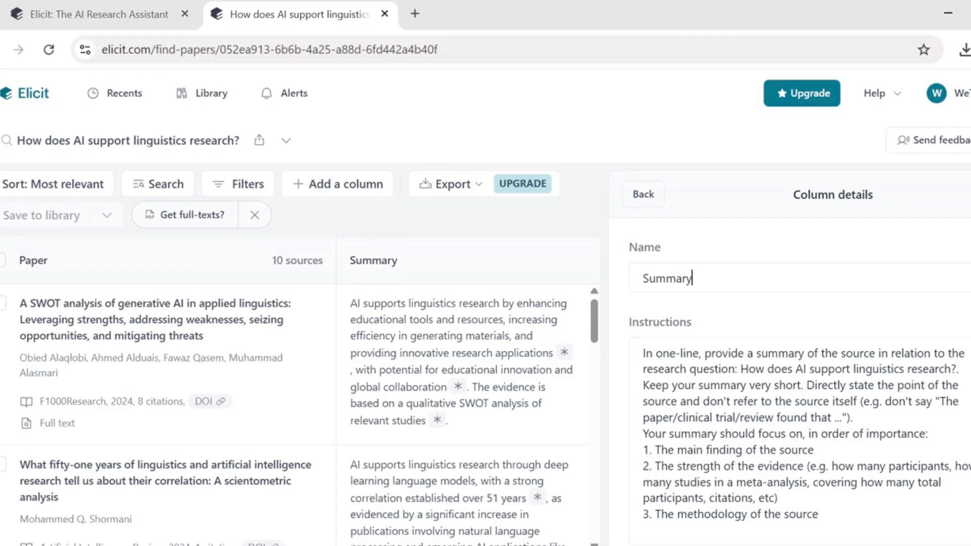
scroll(798, 369, "down", 2)
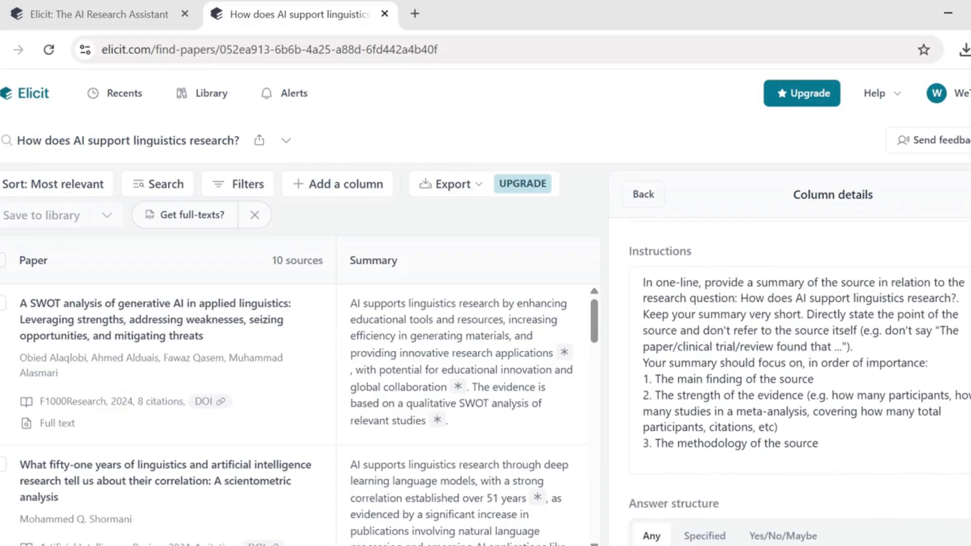
scroll(799, 369, "down", 1)
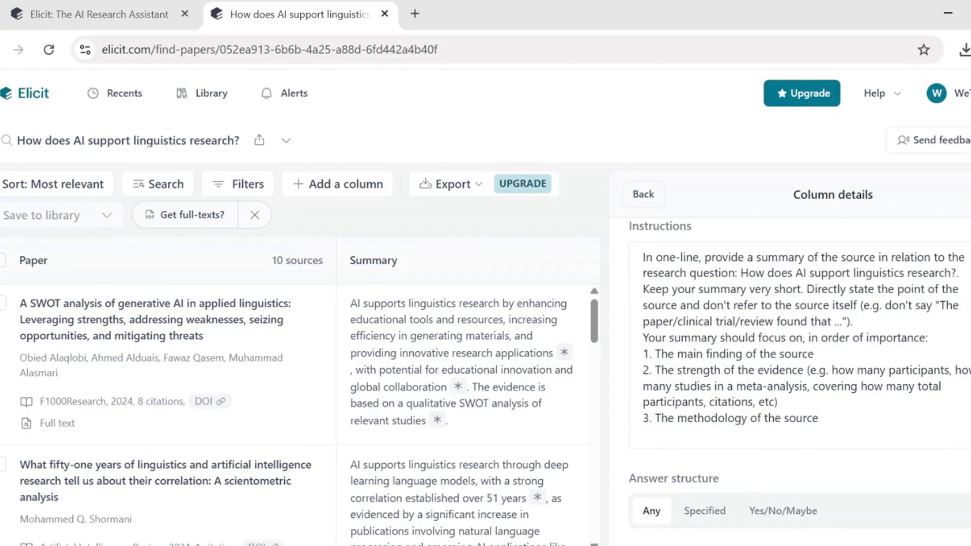
scroll(798, 383, "down", 2)
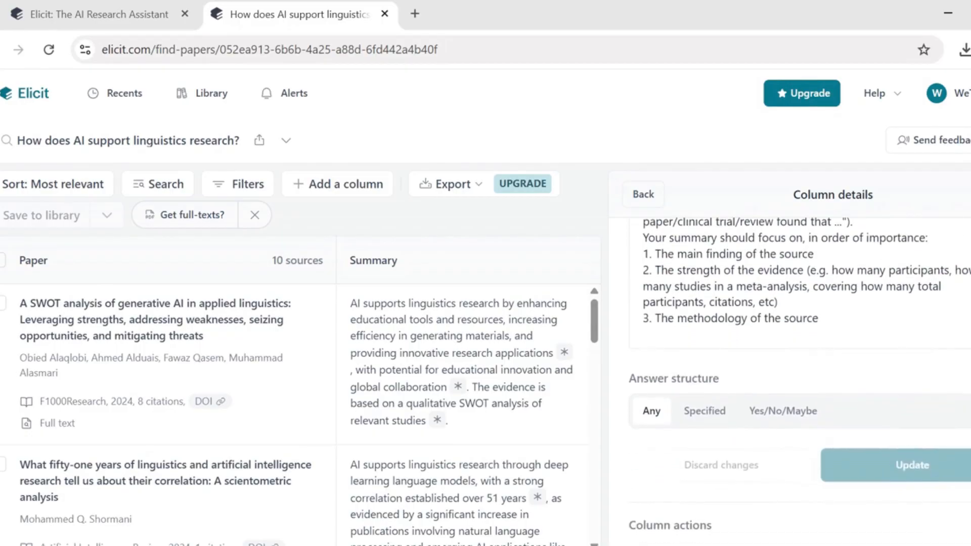
scroll(799, 374, "down", 3)
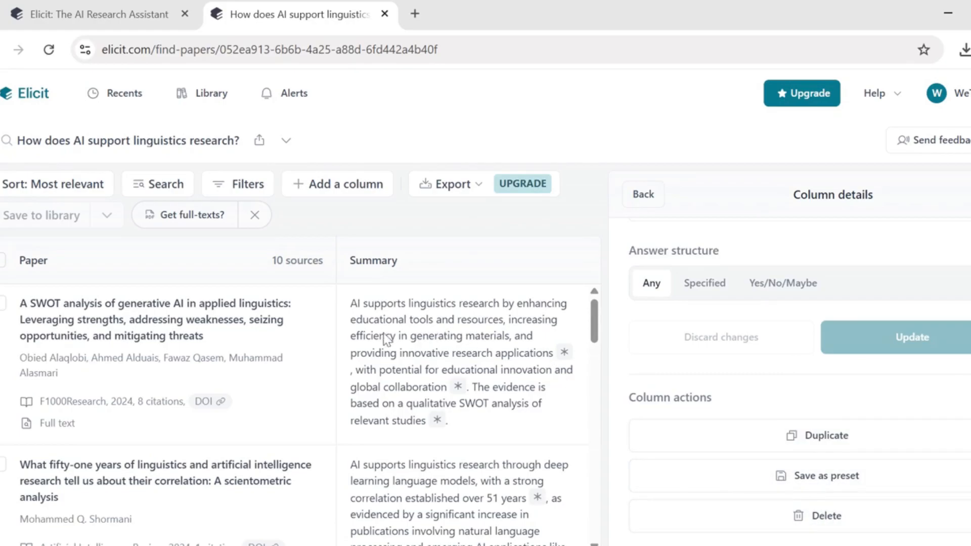
Step: Sort by Most cited and view the top paper, 'Can linguists distinguish between ChatGPT/AI and human writing?'
left_click(73, 190)
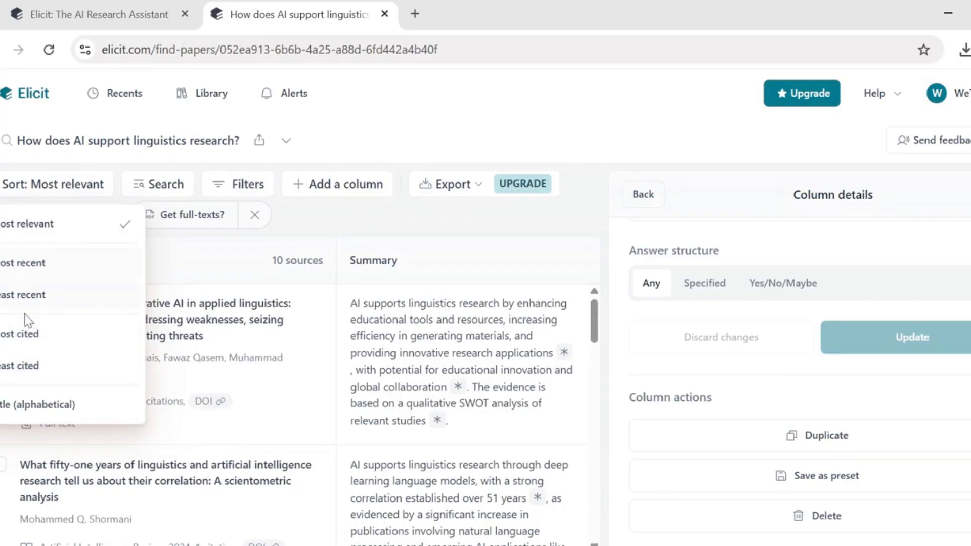
left_click(22, 336)
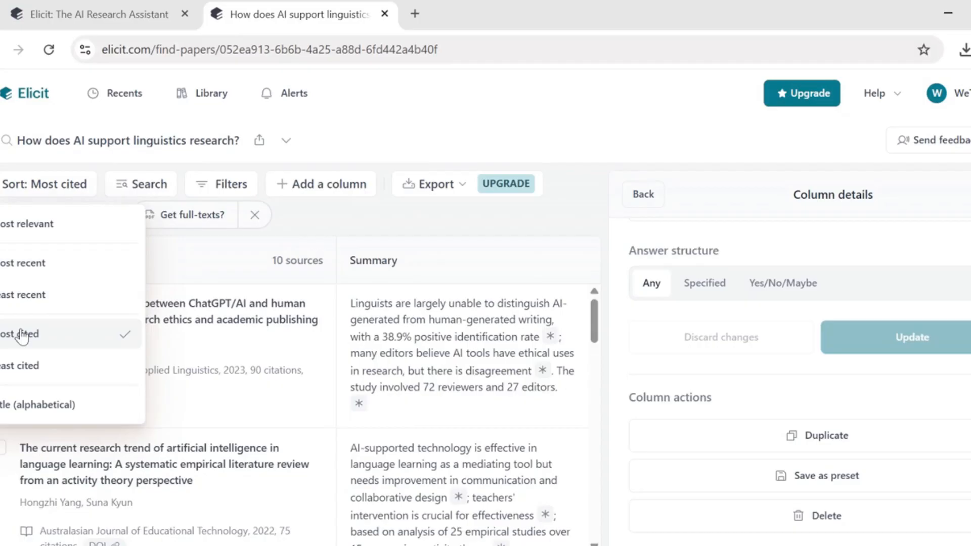
left_click(114, 349)
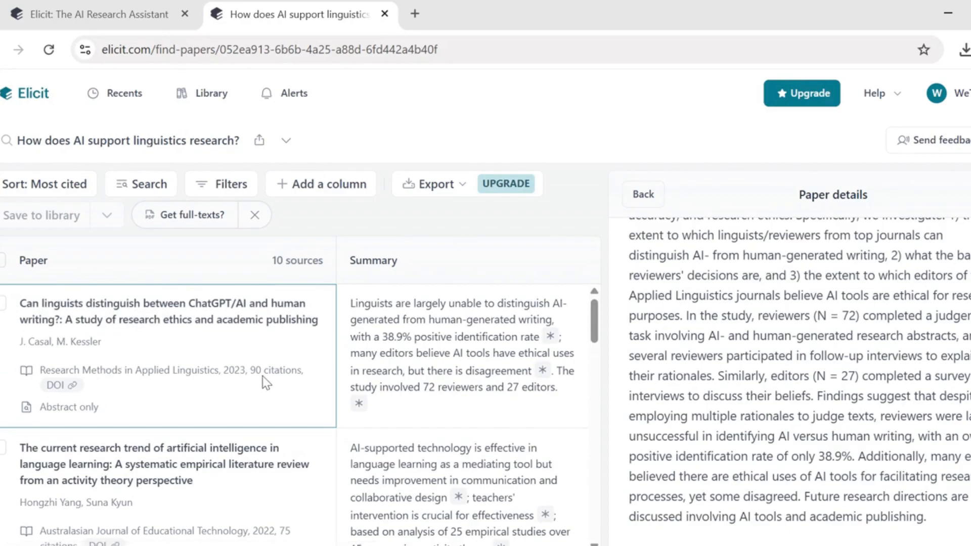
scroll(262, 376, "down", 3)
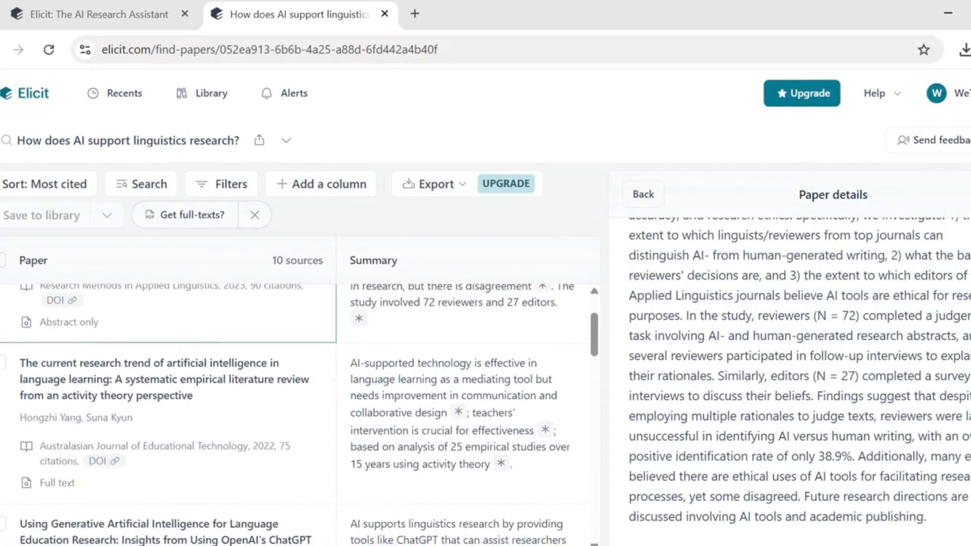
scroll(298, 414, "down", 1)
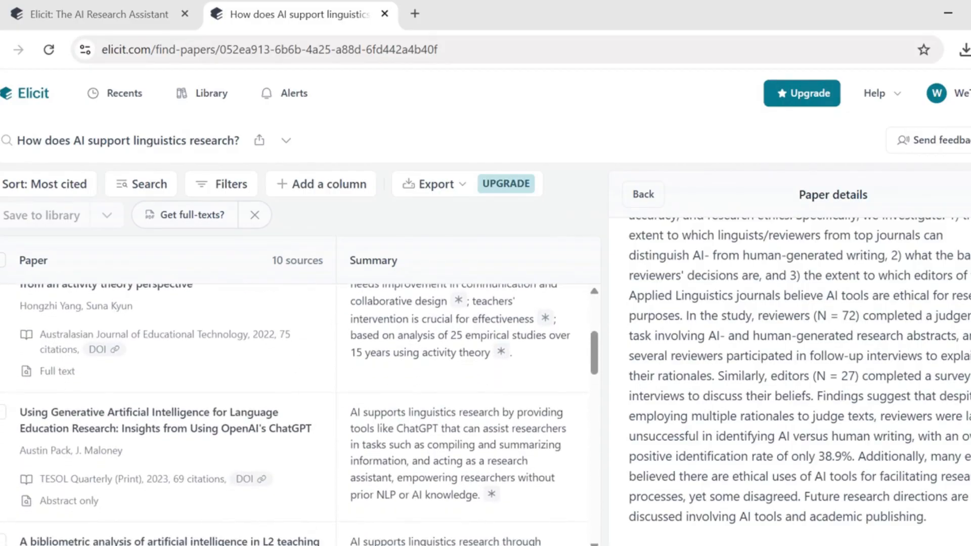
scroll(306, 392, "down", 2)
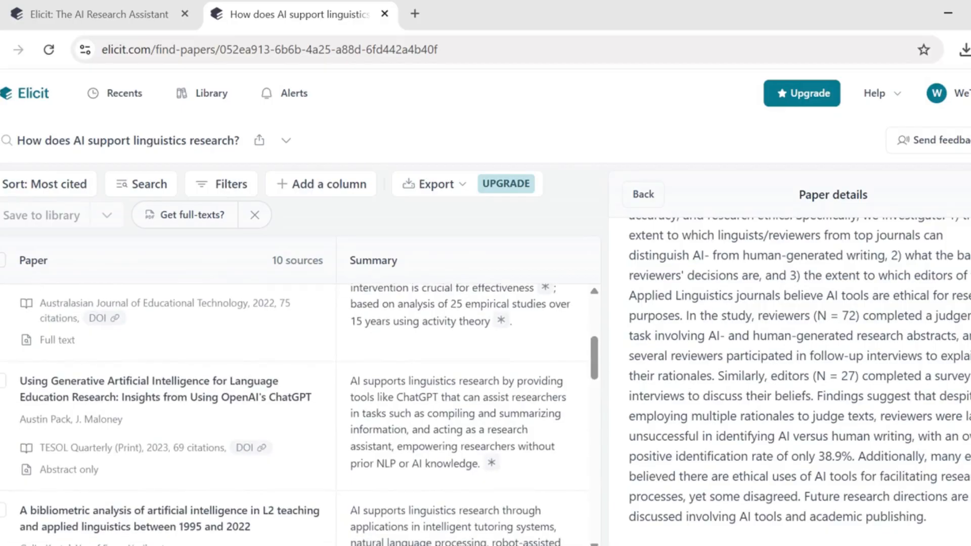
scroll(305, 391, "down", 1)
scroll(299, 415, "down", 2)
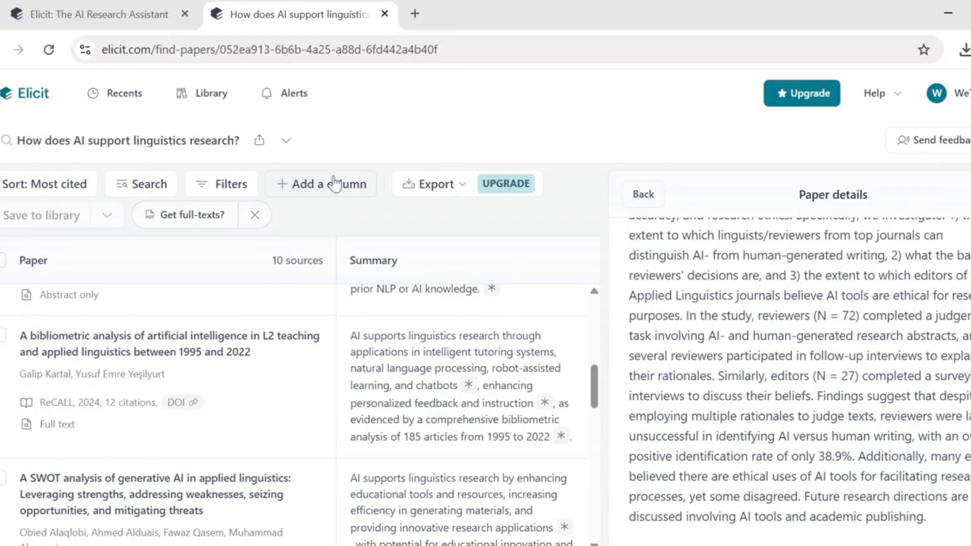
Step: Search the results for 'Chatbots', leaving only the bibliometric AI in L2 teaching paper
left_click(151, 181)
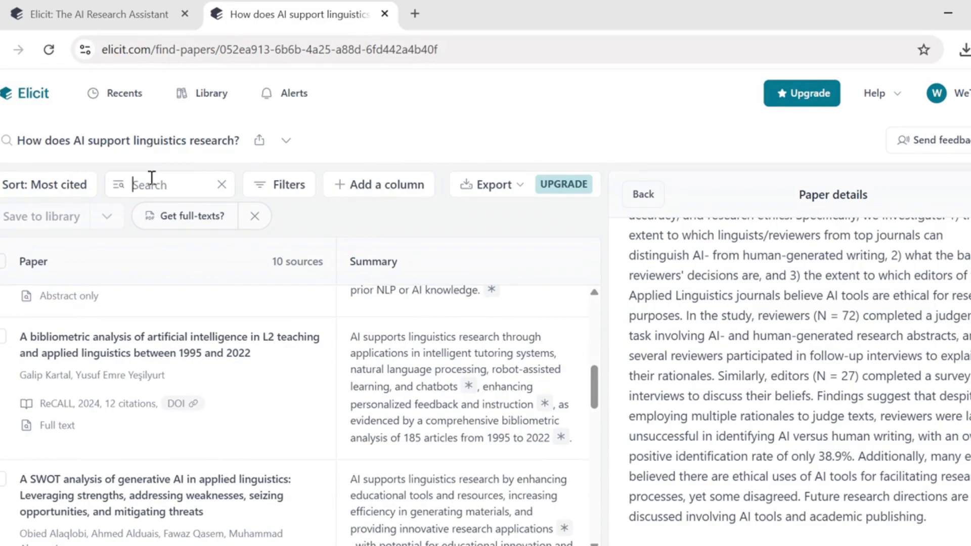
type("Chat")
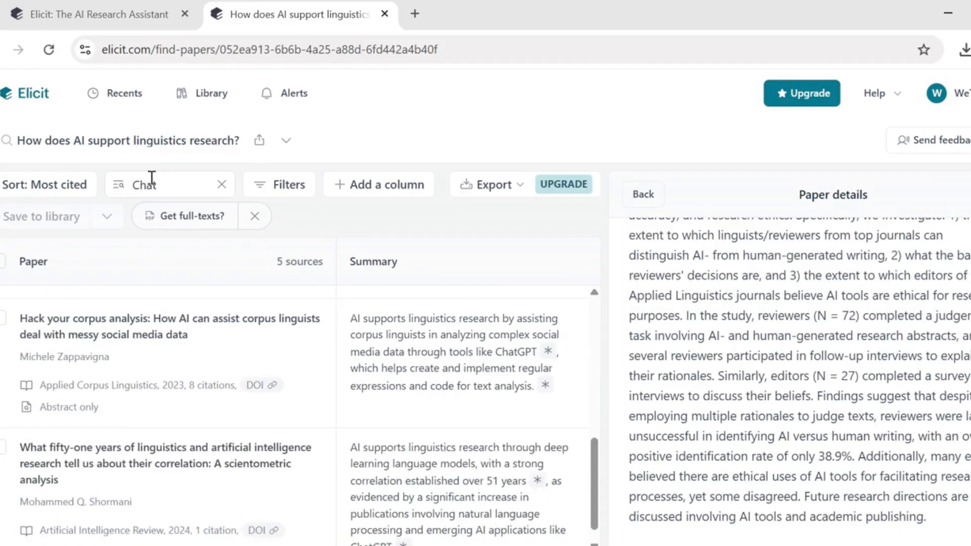
type("bots")
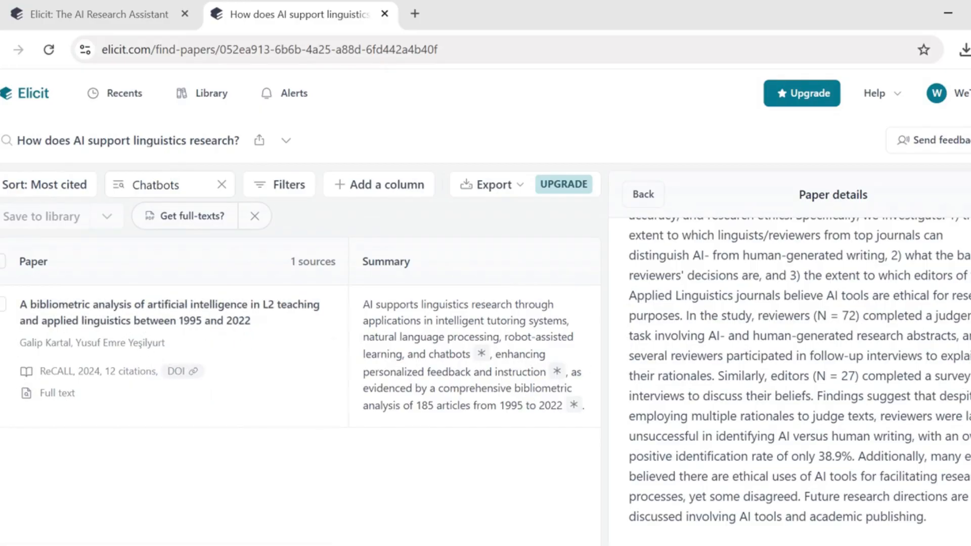
scroll(799, 379, "up", 6)
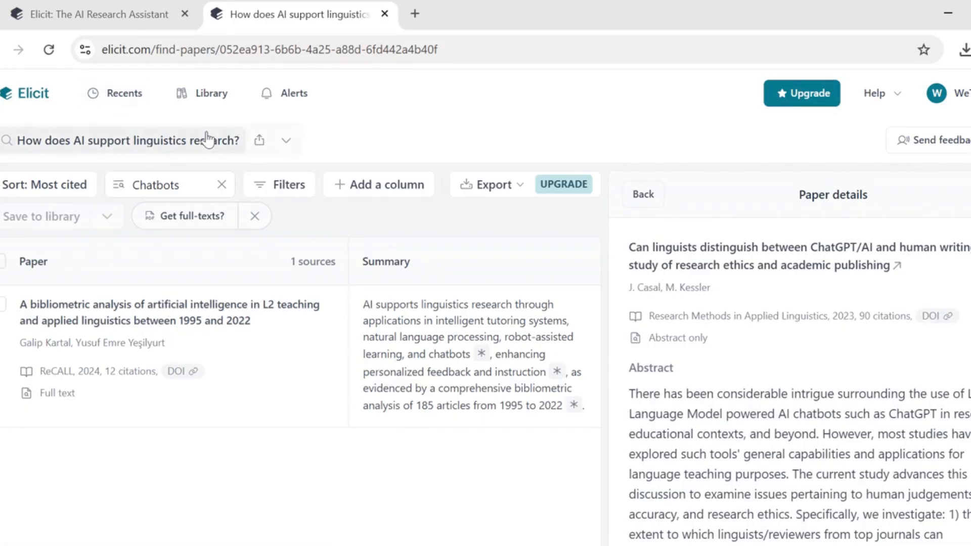
Step: Dismiss the feedback survey and close the paper details panel, leaving the single 2024 ReCALL source
left_click(945, 147)
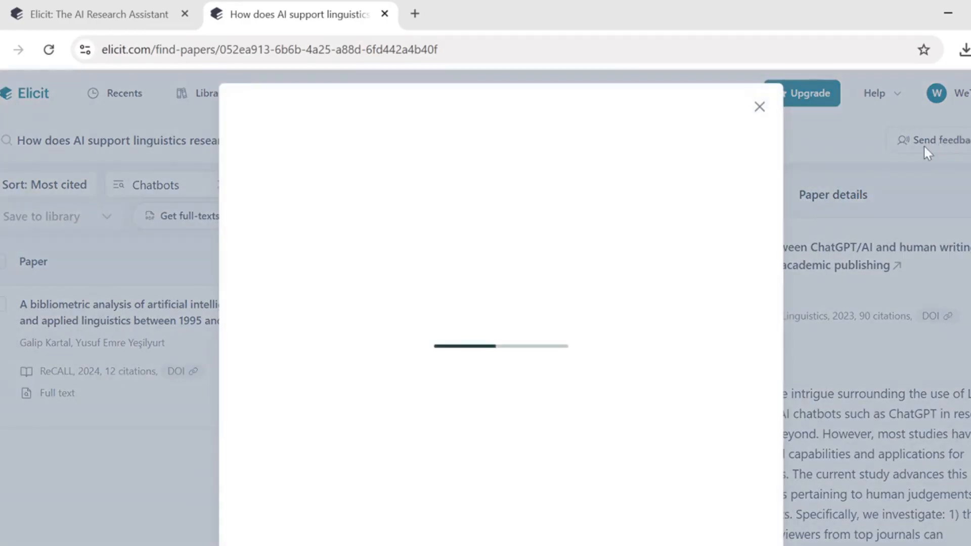
left_click(760, 108)
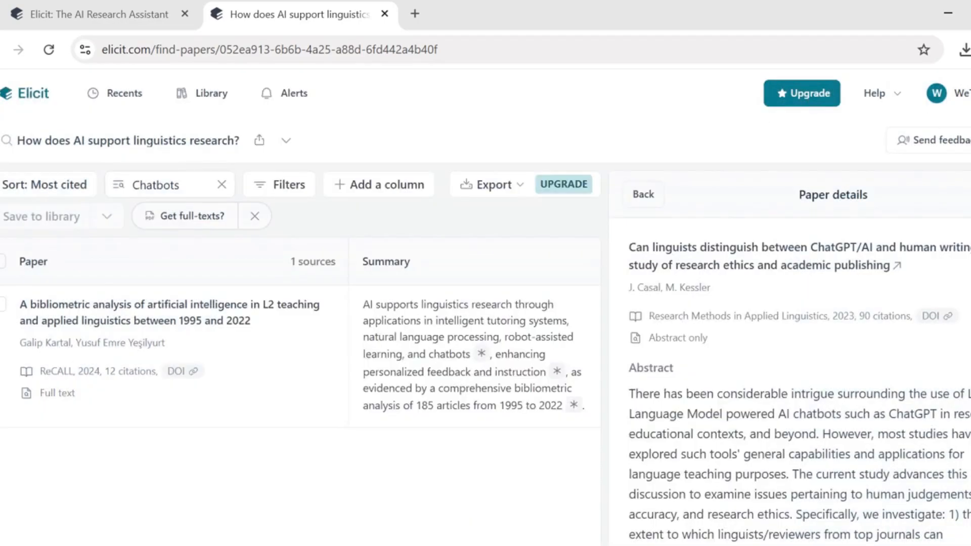
key("Escape")
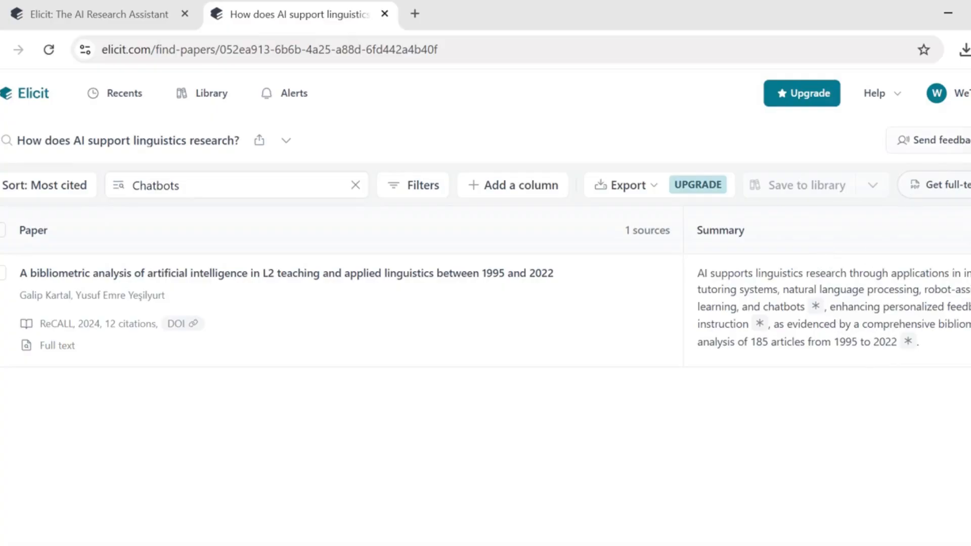
Step: Review the paper's full-text extension info, then go to the Library with 2 saved papers
left_click(969, 141)
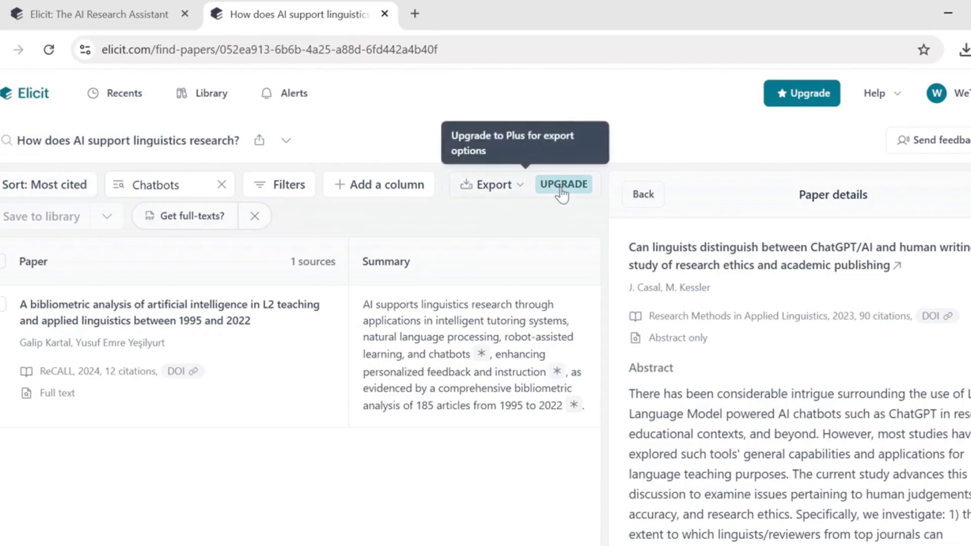
left_click(196, 219)
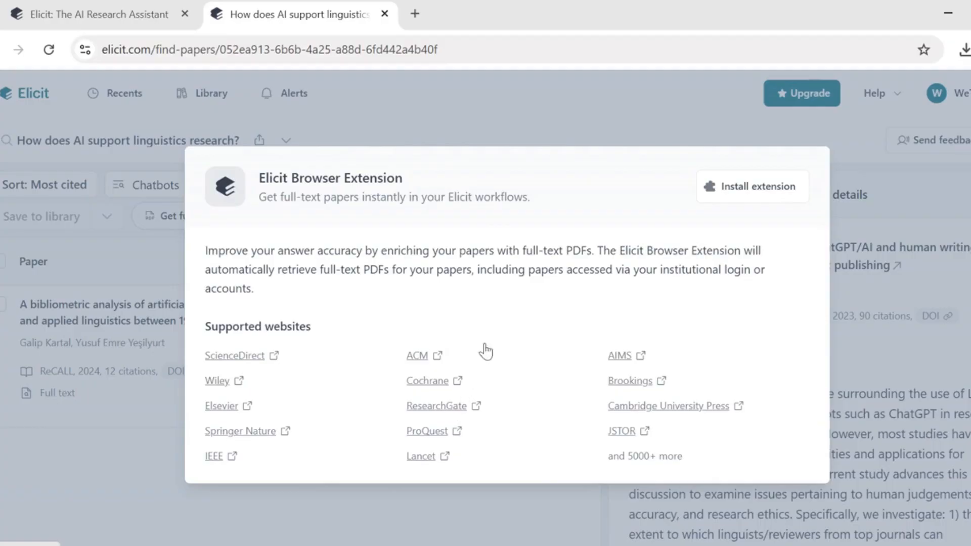
left_click(165, 503)
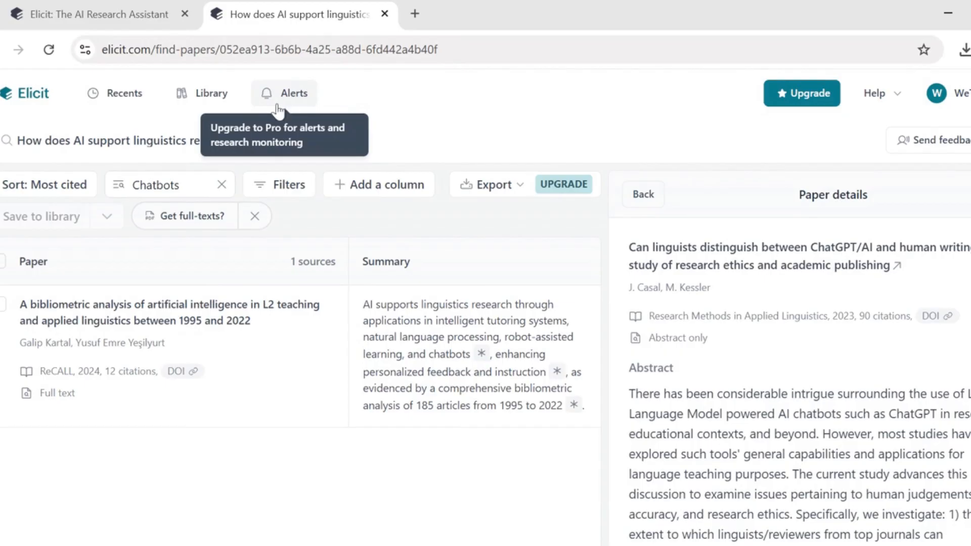
left_click(214, 109)
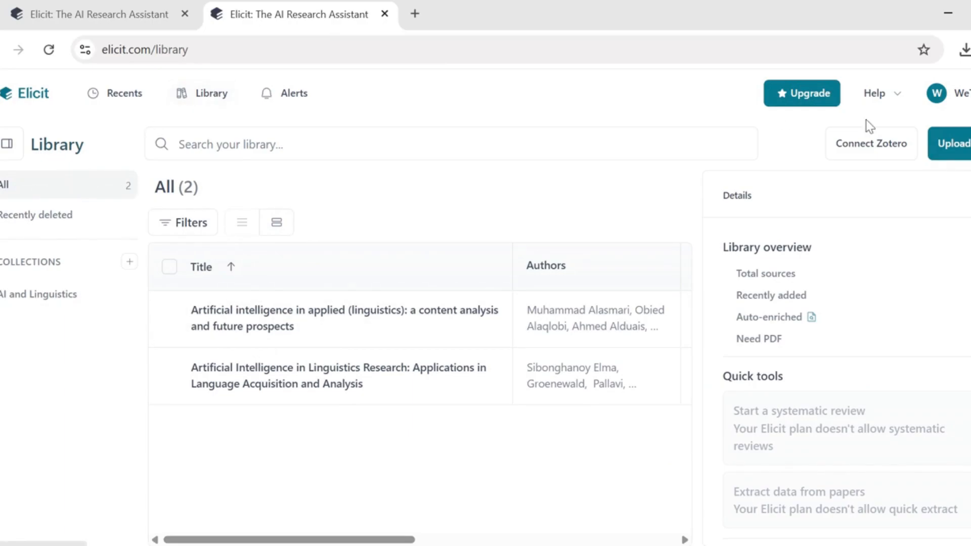
Step: Upload the first PDF from Desktop > Elicit to the library, then view the Zotero integration
left_click(955, 146)
left_click(508, 397)
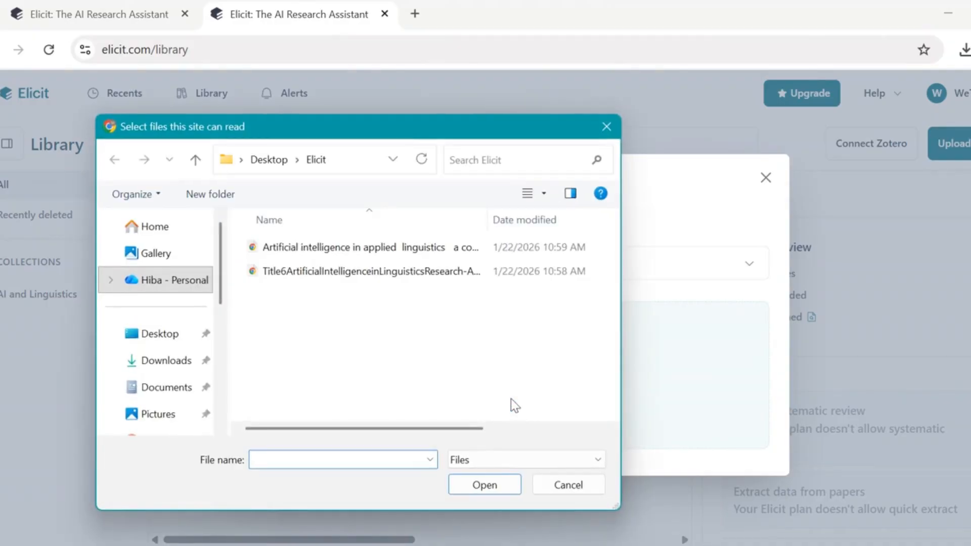
double_click(275, 253)
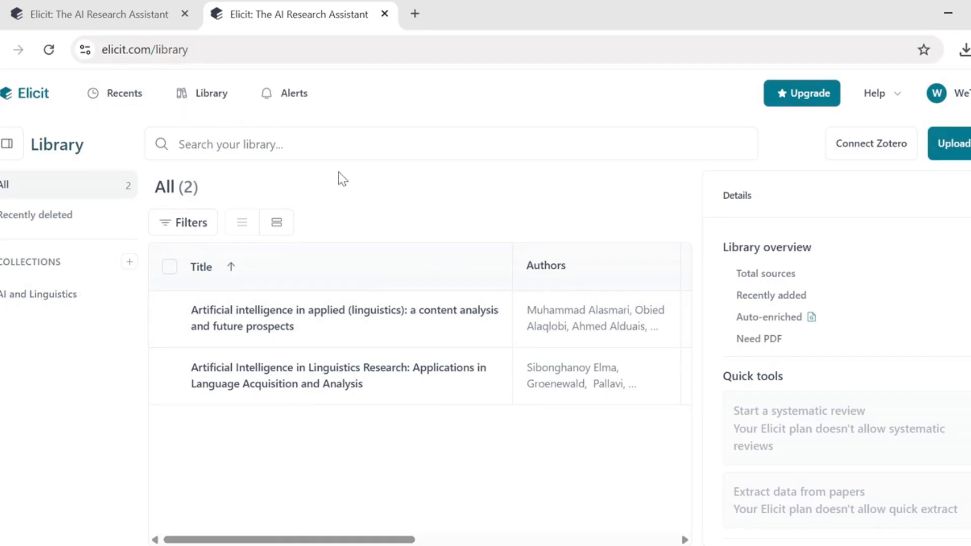
left_click(863, 146)
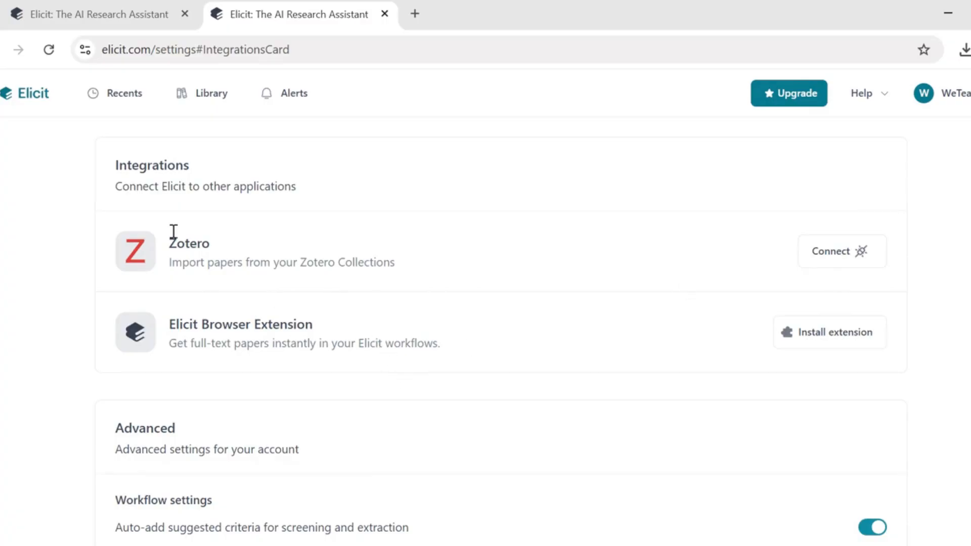
Step: Return to the Library, then open Recents listing earlier searches and the two reports
left_click(3, 49)
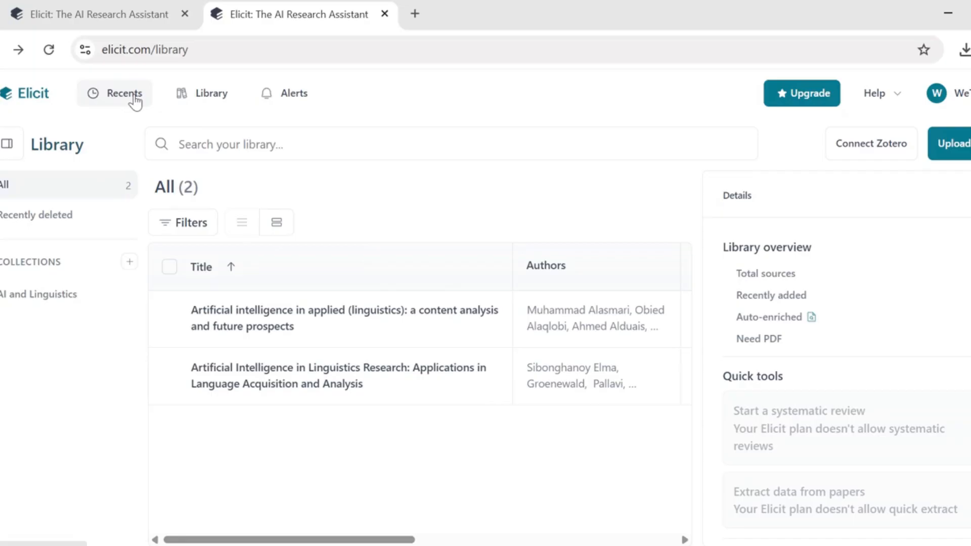
left_click(135, 102)
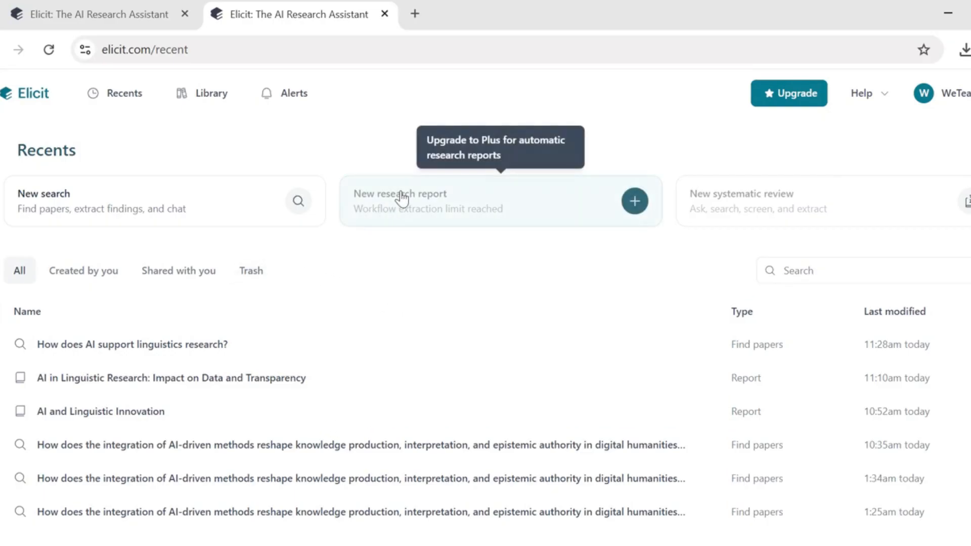
Step: Start a new search on 'challenges of the extensive use of AI in Linguistics research' and refine its specificity
left_click(143, 216)
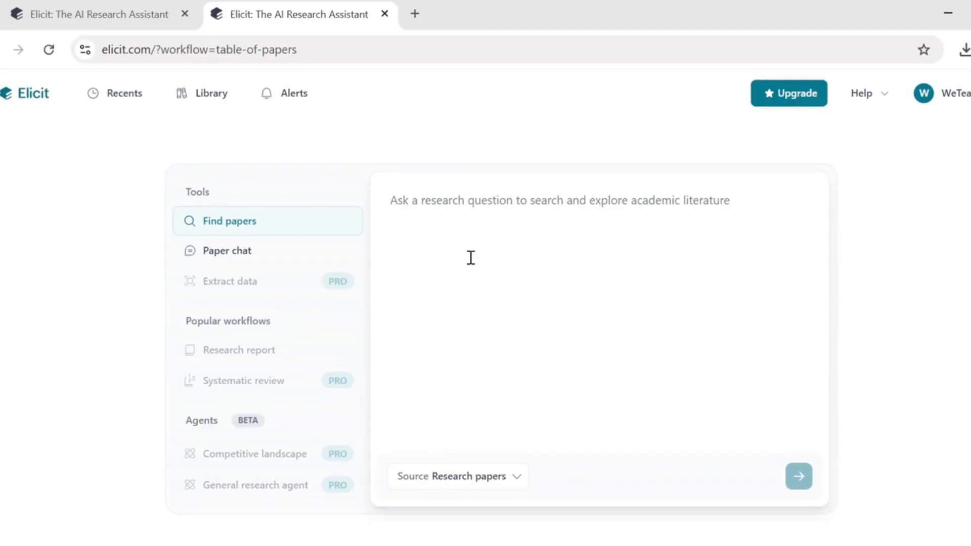
type("wha")
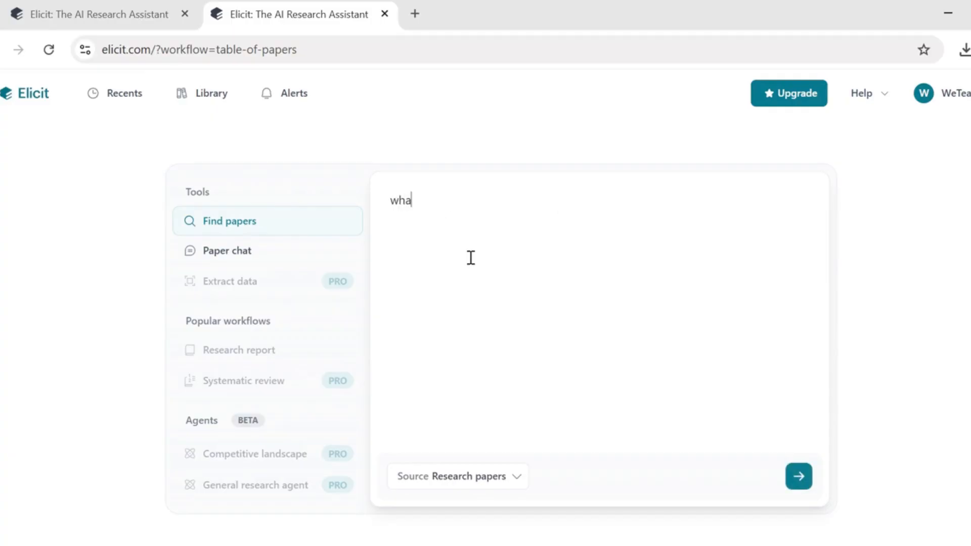
type("t are the ")
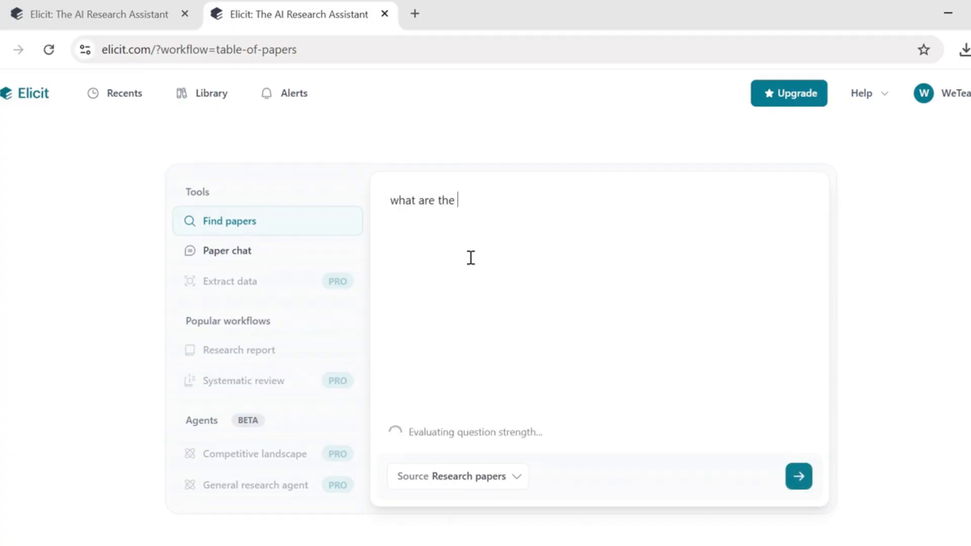
type("challenges of the e")
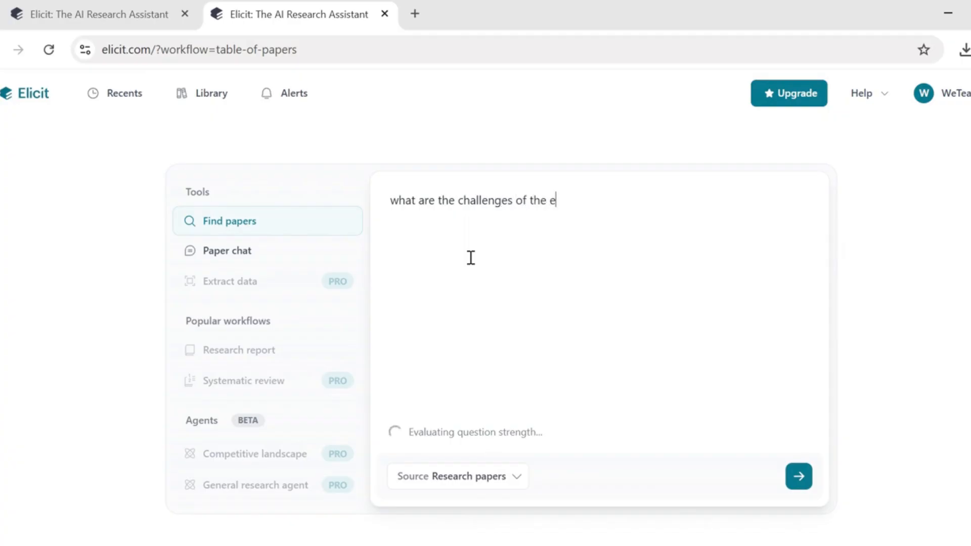
type("xtensive use of ")
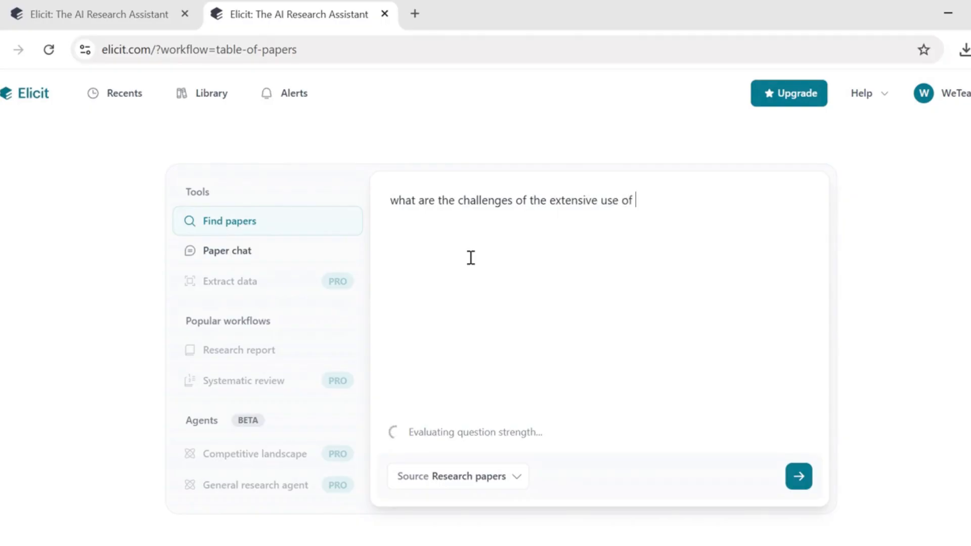
type("AI in Linguistics re")
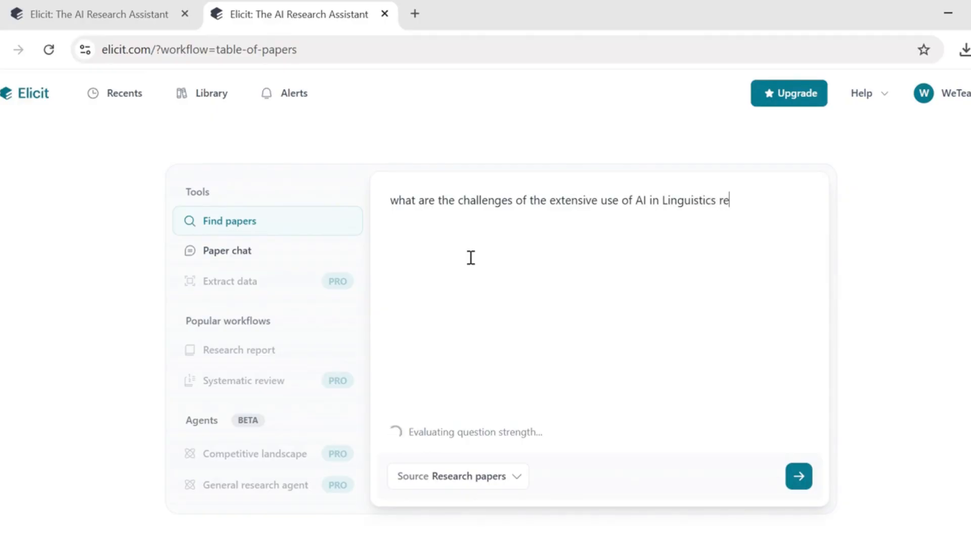
type("search")
left_click(518, 477)
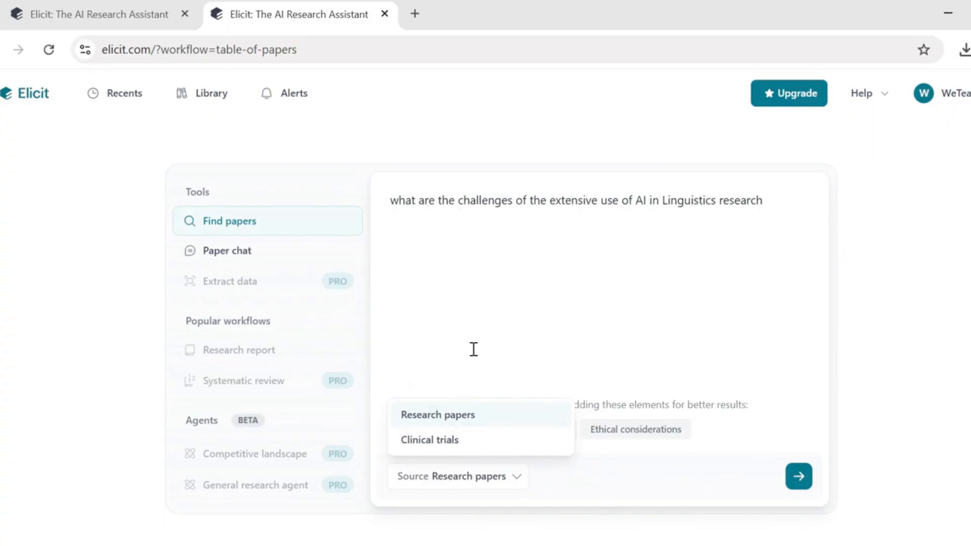
left_click(461, 334)
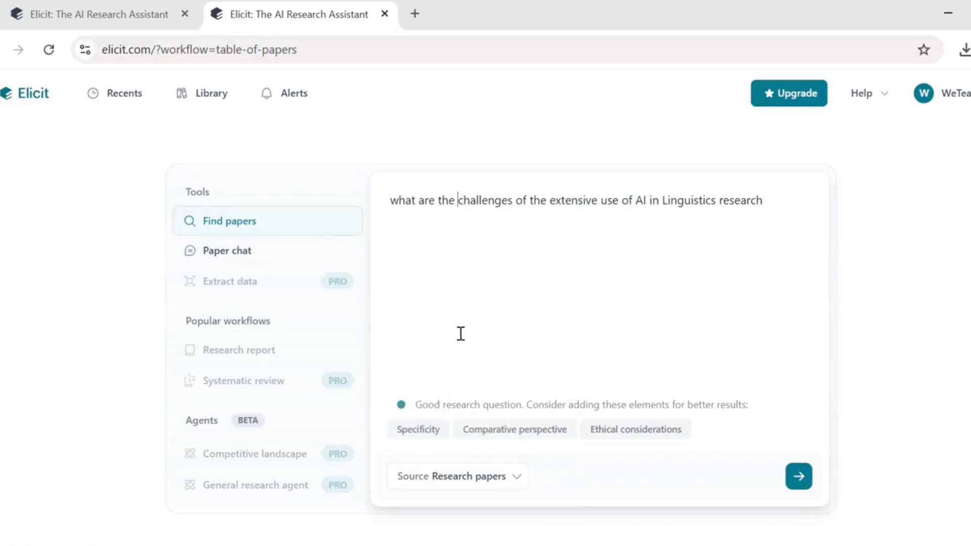
left_click(418, 428)
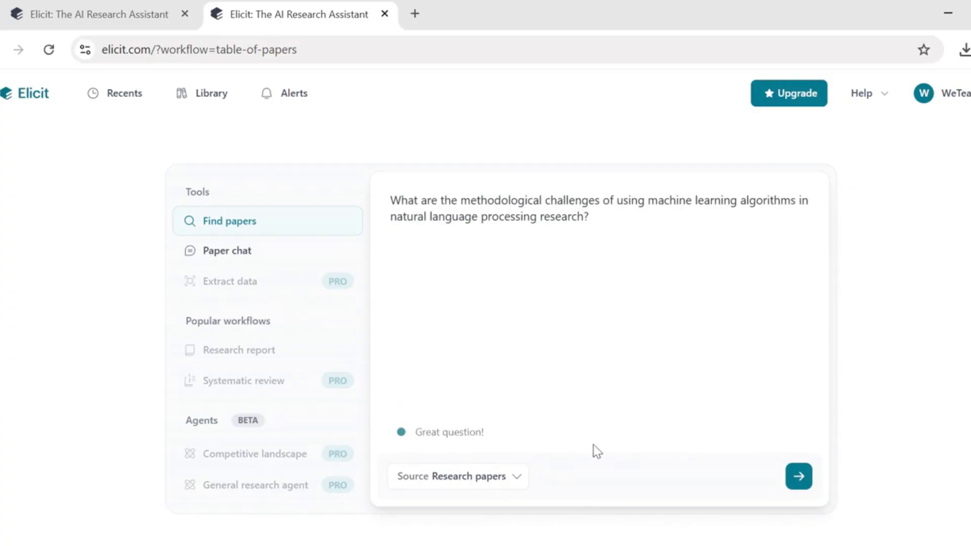
Step: Submit the ML-in-NLP challenges question and bring up the Edit columns suggestions
left_click(797, 481)
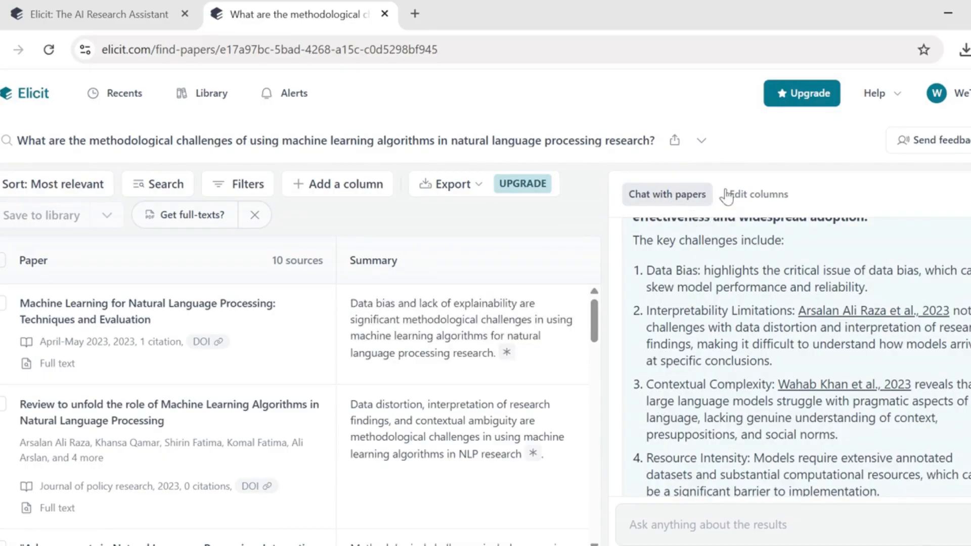
left_click(748, 198)
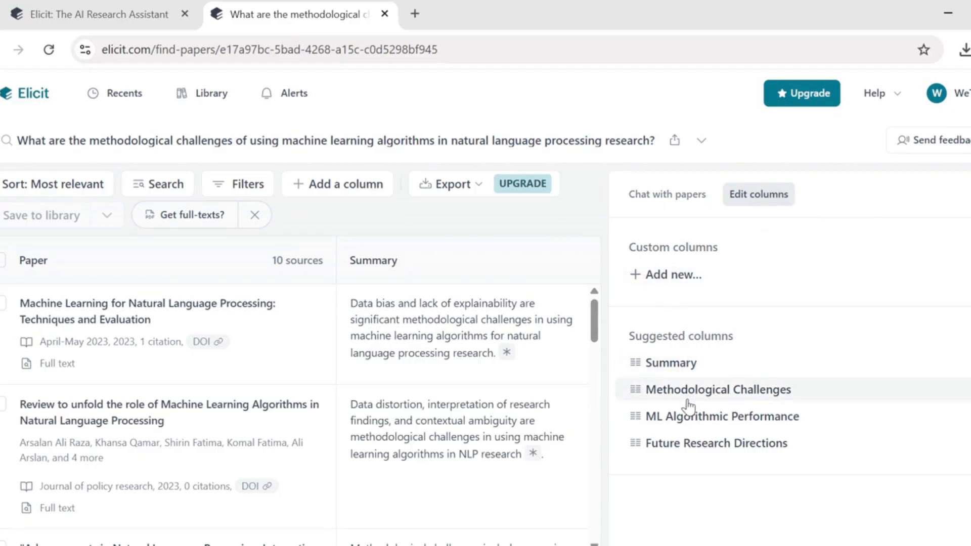
Step: Read the Future Research Directions column details, then open the PDF 'Machine Learning for Natural Language Processing: Techniques and Evaluation'
left_click(682, 443)
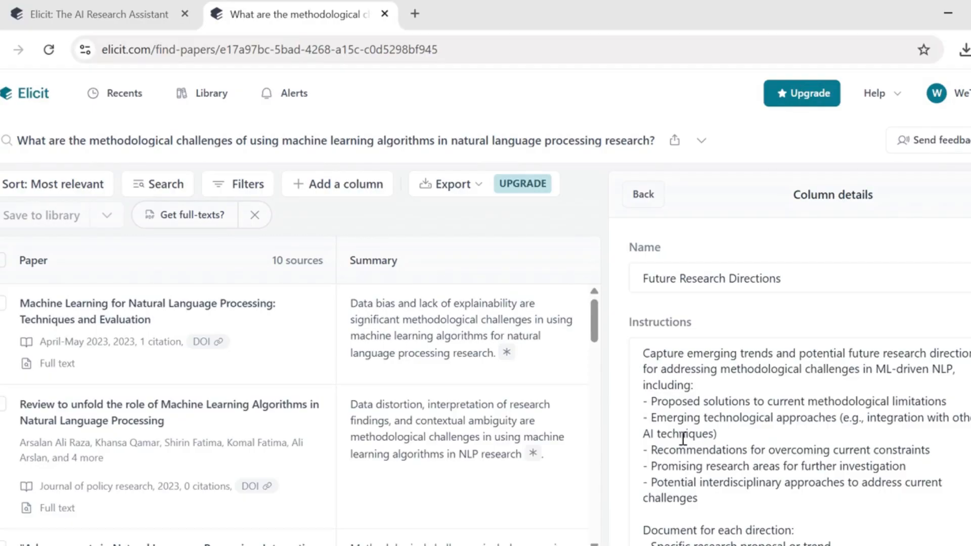
scroll(682, 439, "down", 2)
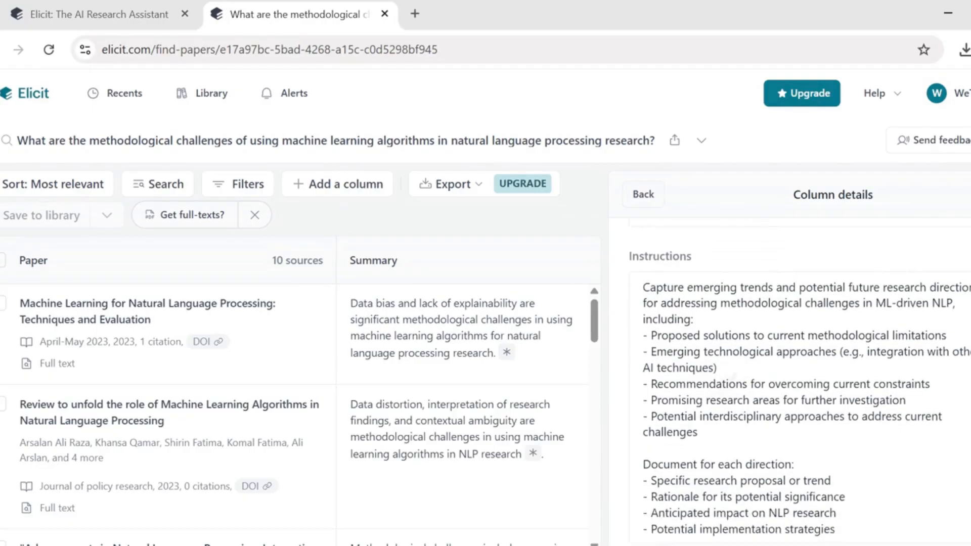
scroll(799, 382, "down", 2)
scroll(799, 382, "up", 5)
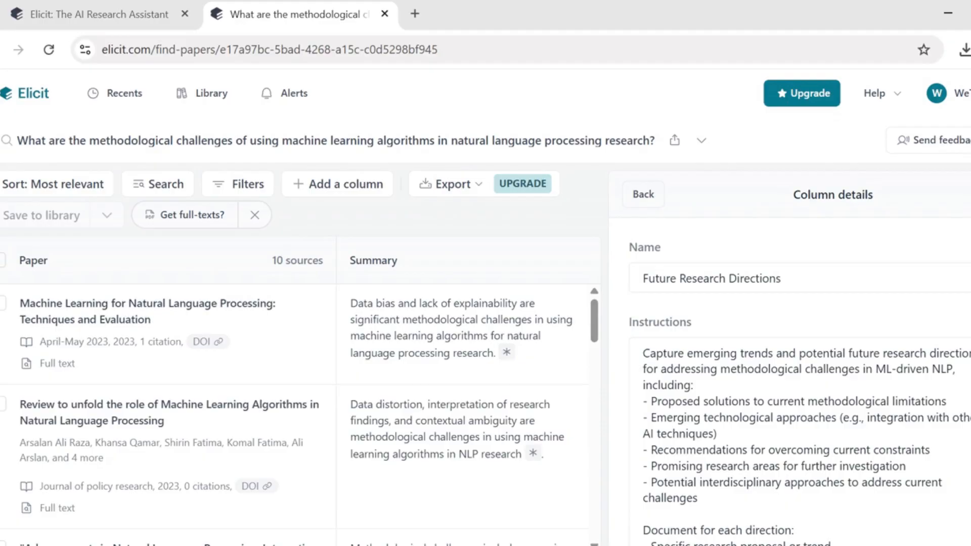
scroll(799, 379, "down", 3)
scroll(799, 379, "down", 3)
scroll(798, 379, "down", 3)
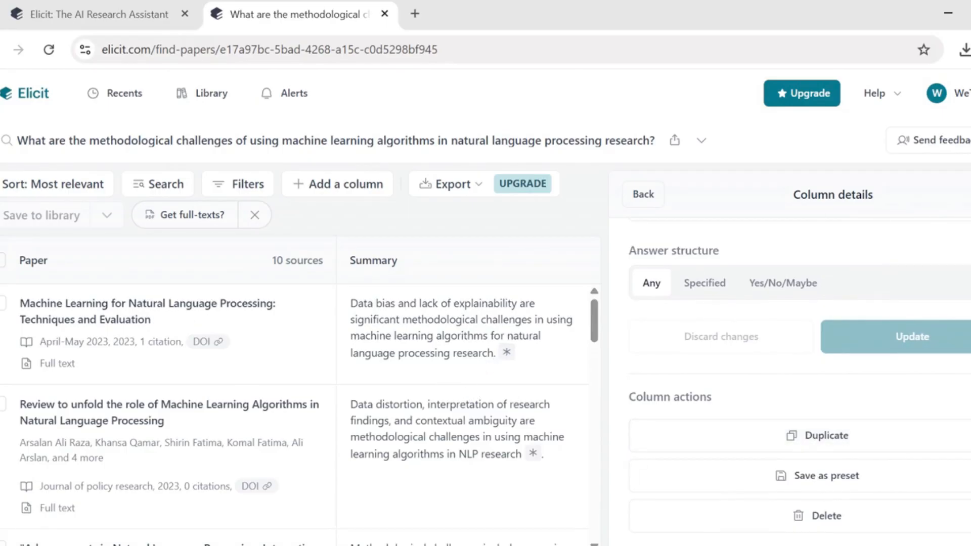
scroll(798, 384, "up", 5)
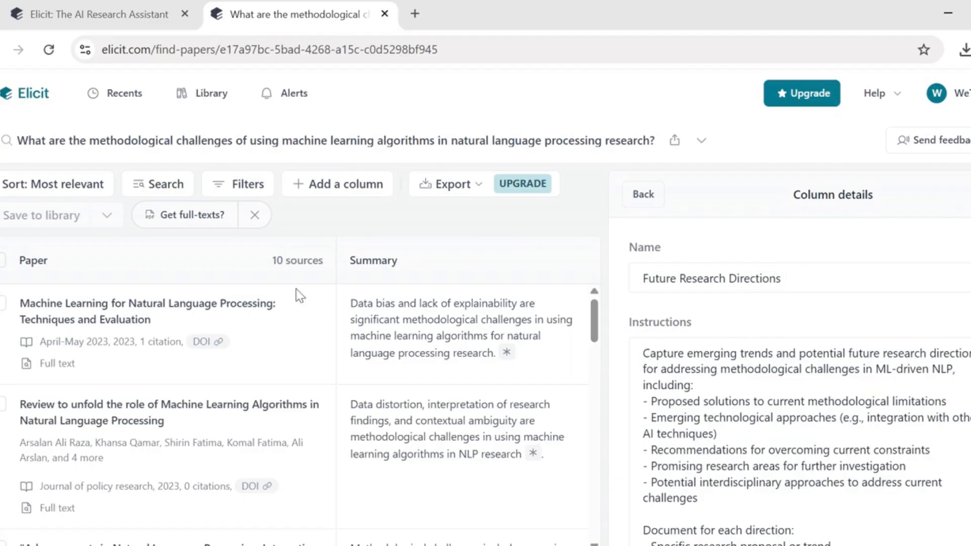
left_click(58, 326)
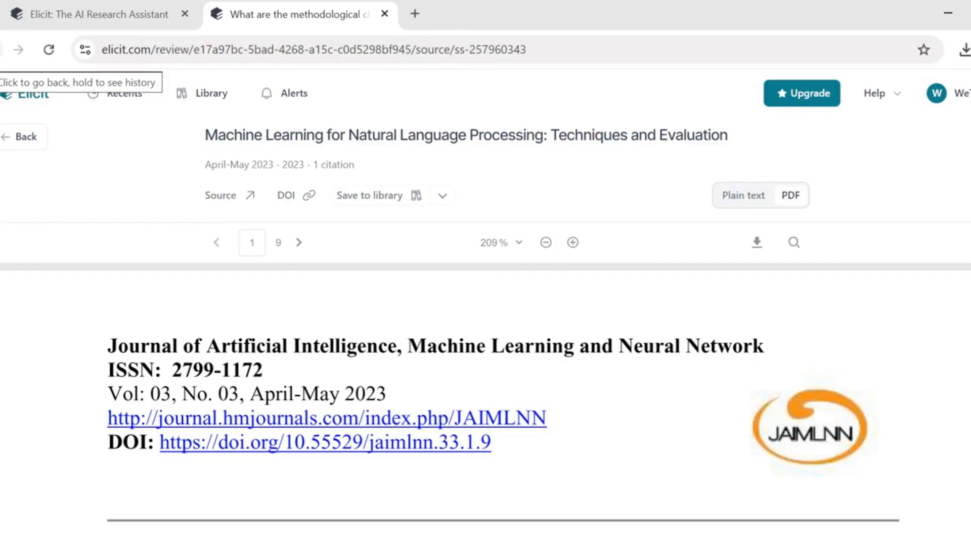
Step: Go back from the PDF to the 10 ML-in-NLP sources and key-challenges answer
left_click(2, 49)
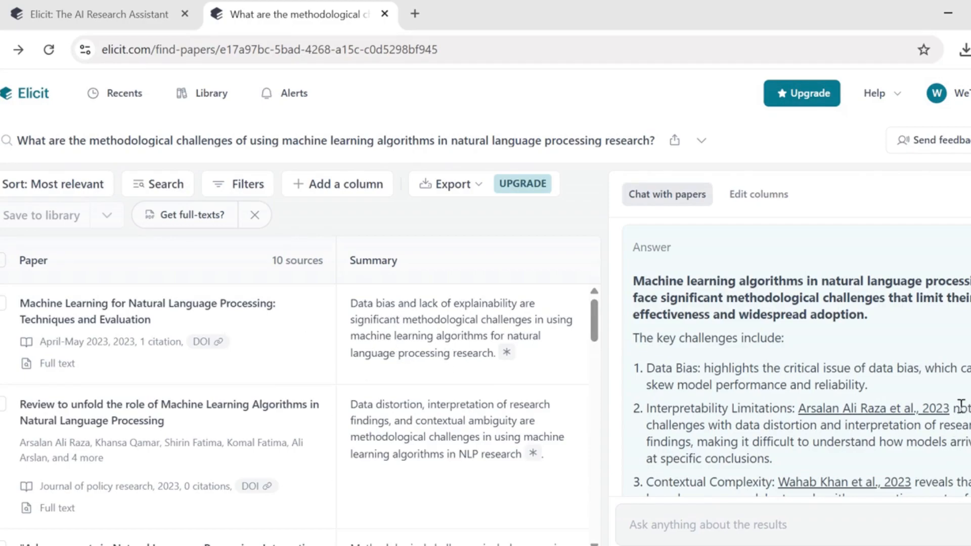
Step: Skim the Answer panel, then try exporting the results table, triggering the $12/month Plus offer
scroll(756, 375, "down", 4)
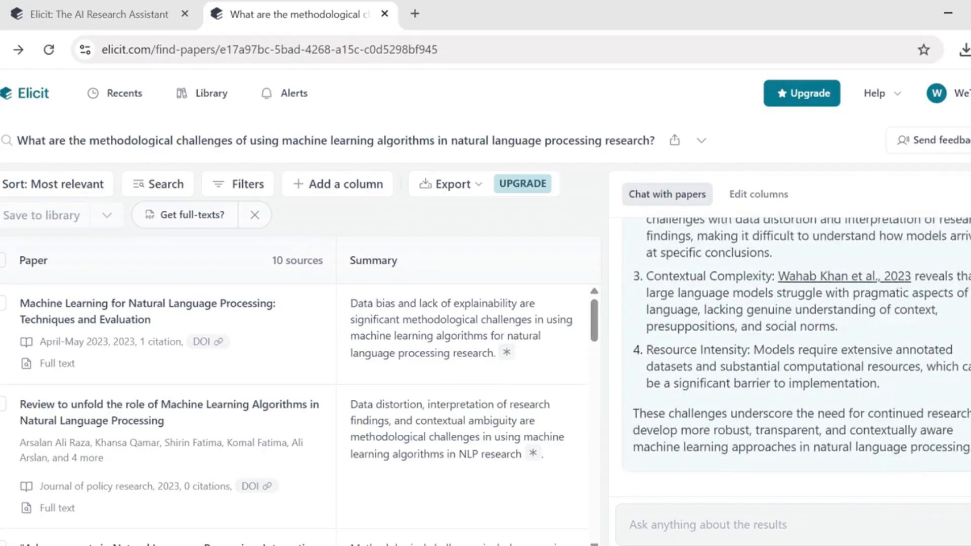
scroll(756, 375, "up", 4)
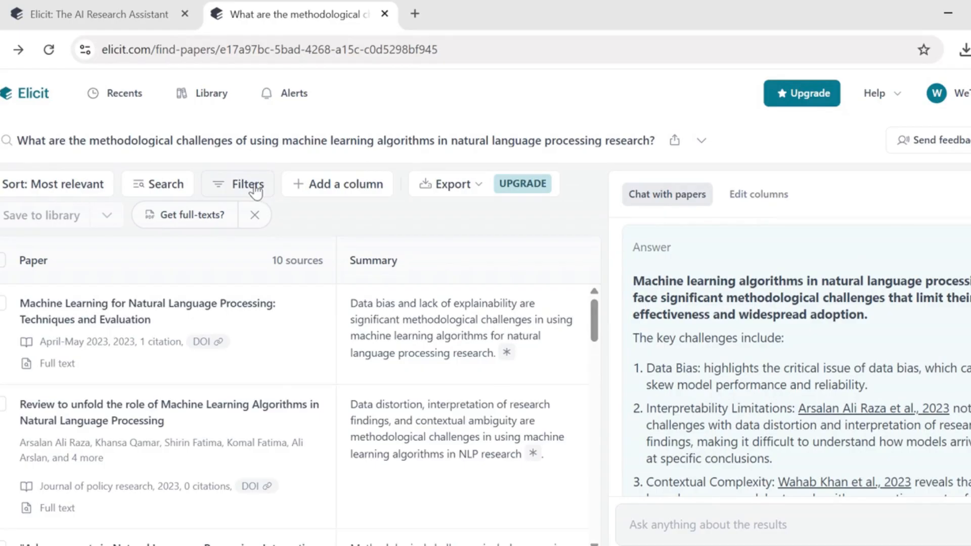
left_click(458, 185)
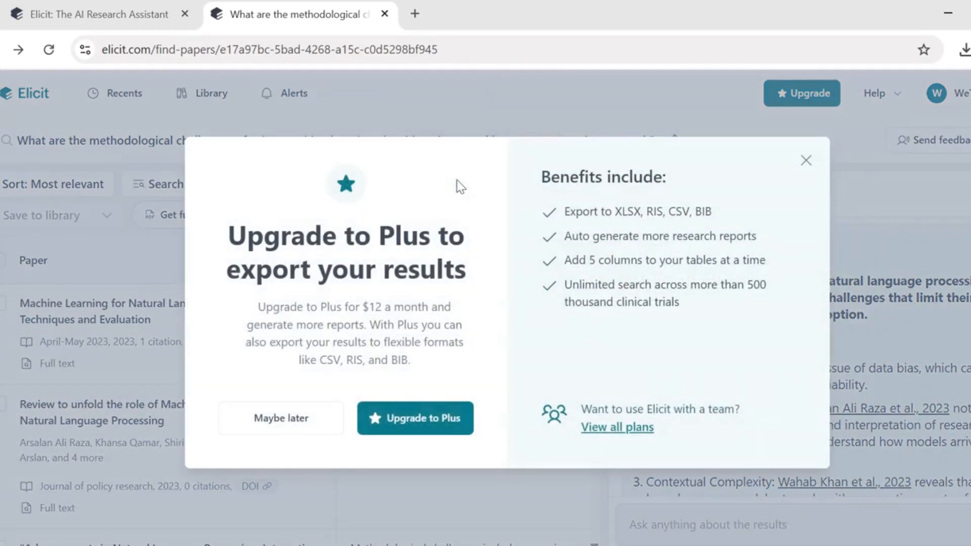
Step: Choose Maybe later on the Plus offer, try searching within the papers, and select the first paper
left_click(805, 161)
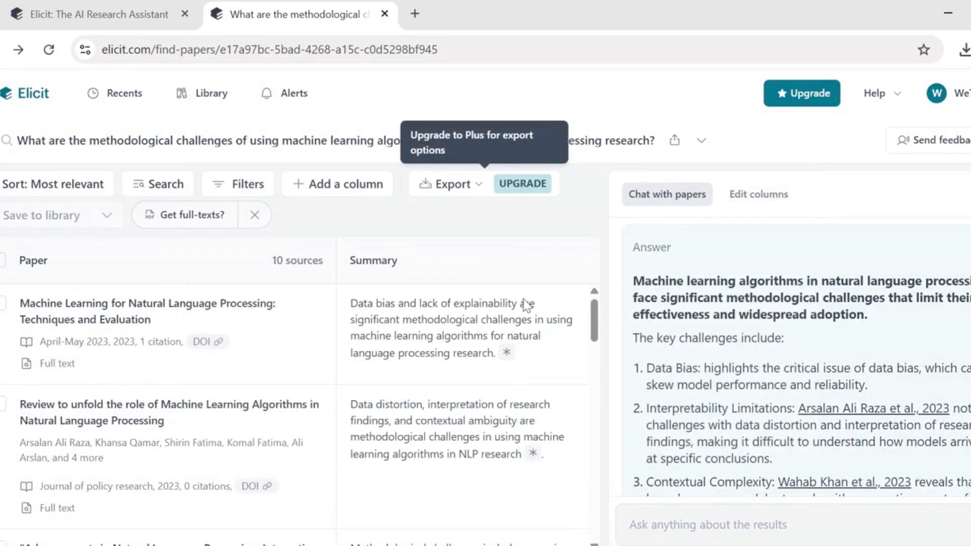
left_click(158, 191)
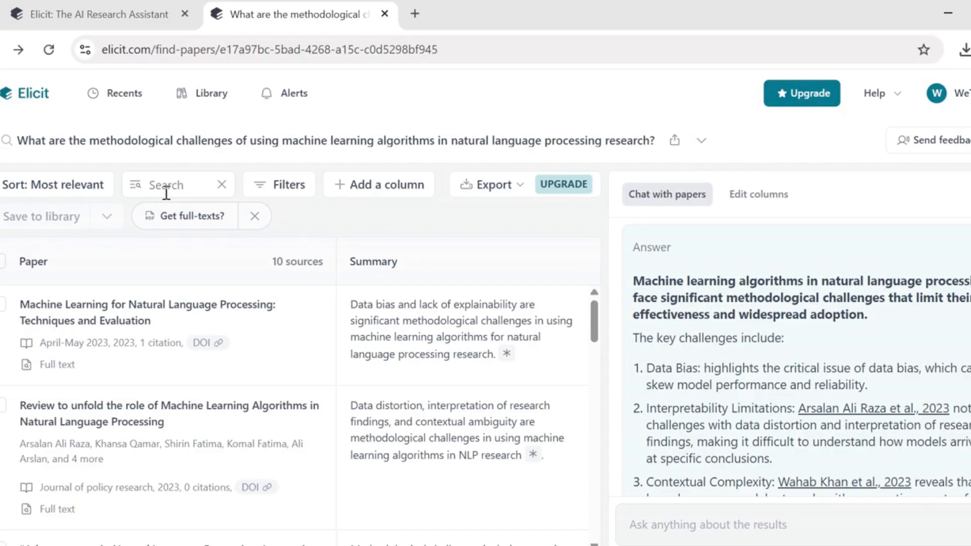
left_click(263, 371)
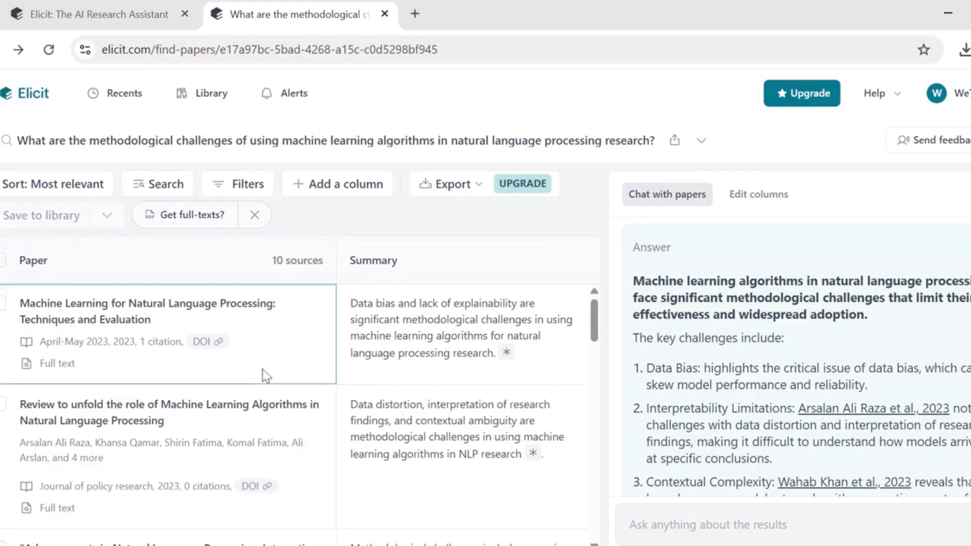